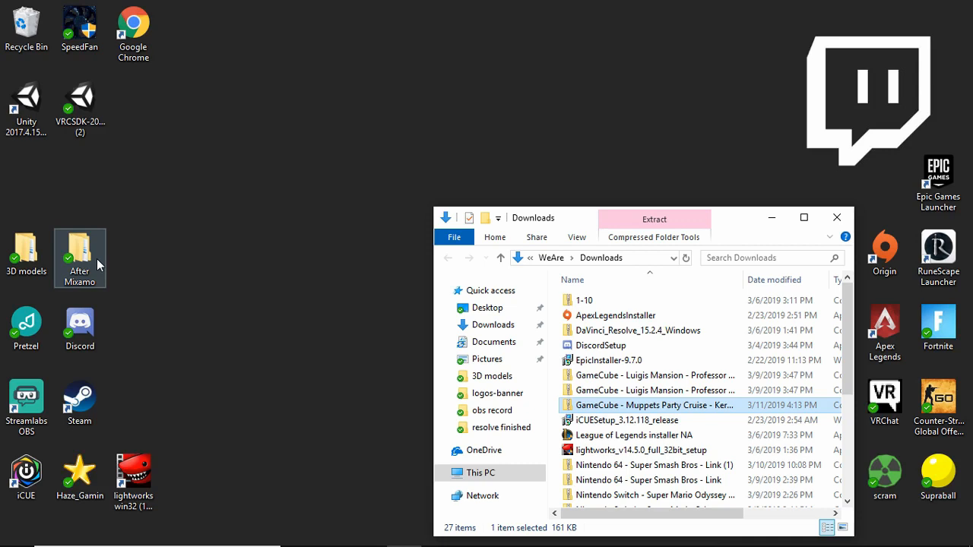
- View the archives in the 3D models folder, and close the open folder windows and the model's browser page
{"action": "double_click", "coordinate": [38, 258]}
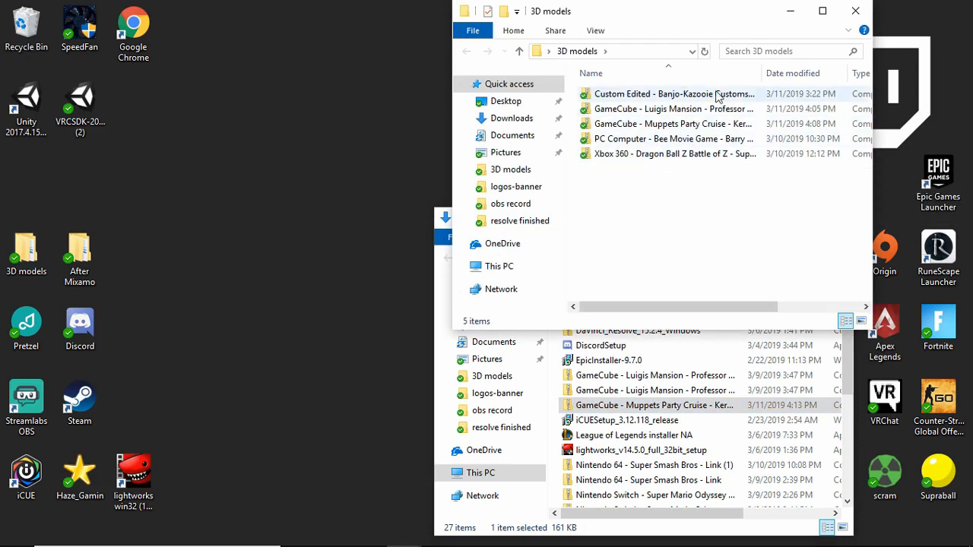
{"action": "mouse_move", "coordinate": [618, 407]}
{"action": "left_mouse_down"}
{"action": "mouse_move", "coordinate": [624, 335]}
{"action": "mouse_move", "coordinate": [619, 403]}
{"action": "left_mouse_up"}
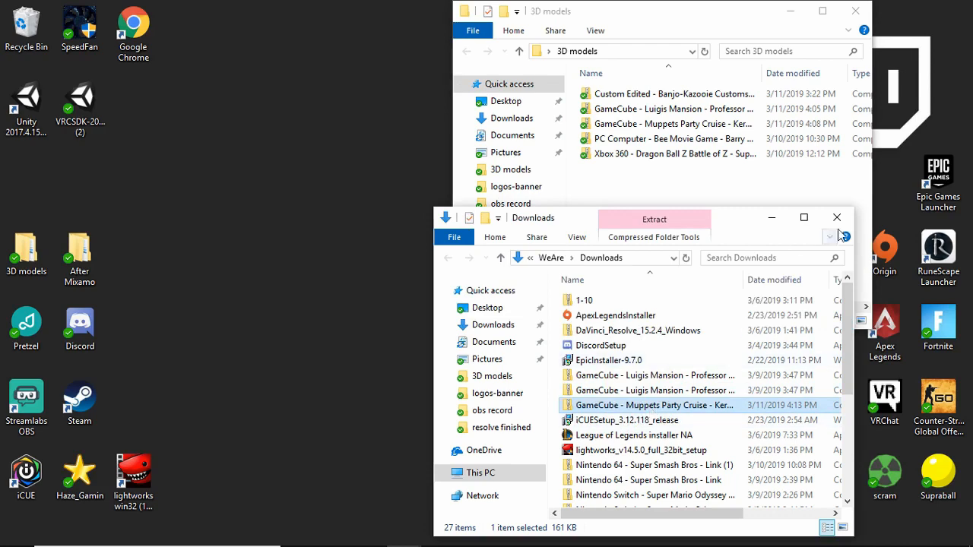
{"action": "left_click", "coordinate": [836, 217]}
{"action": "left_click", "coordinate": [855, 11]}
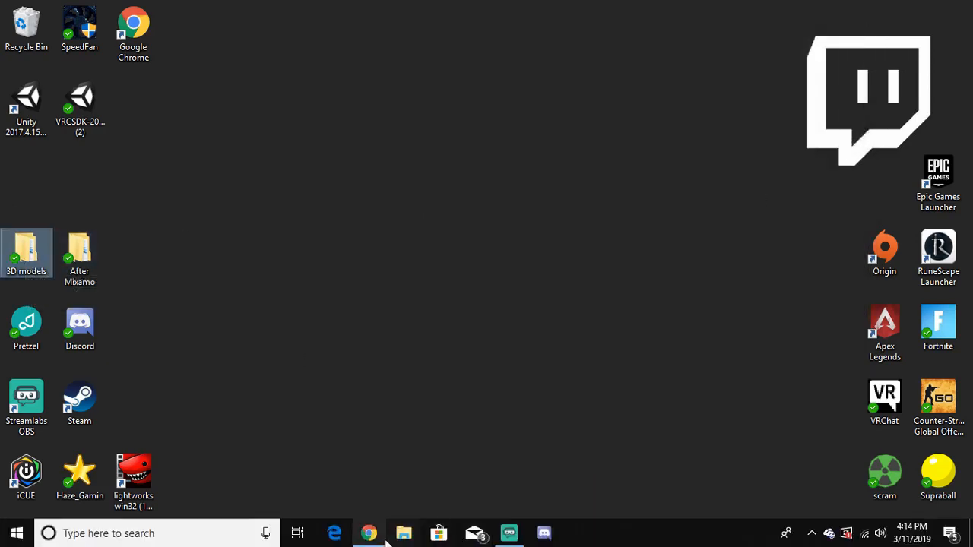
{"action": "left_click", "coordinate": [372, 534]}
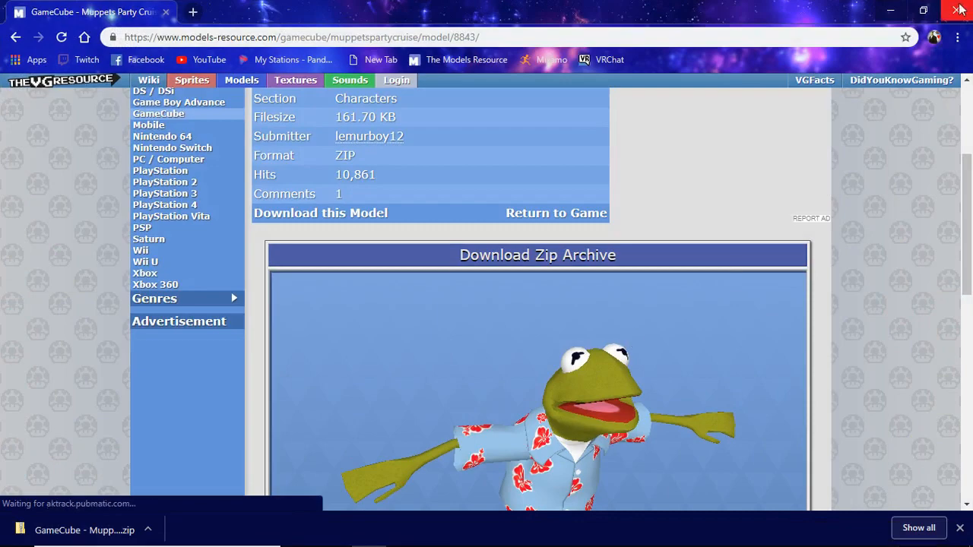
{"action": "left_click", "coordinate": [959, 9]}
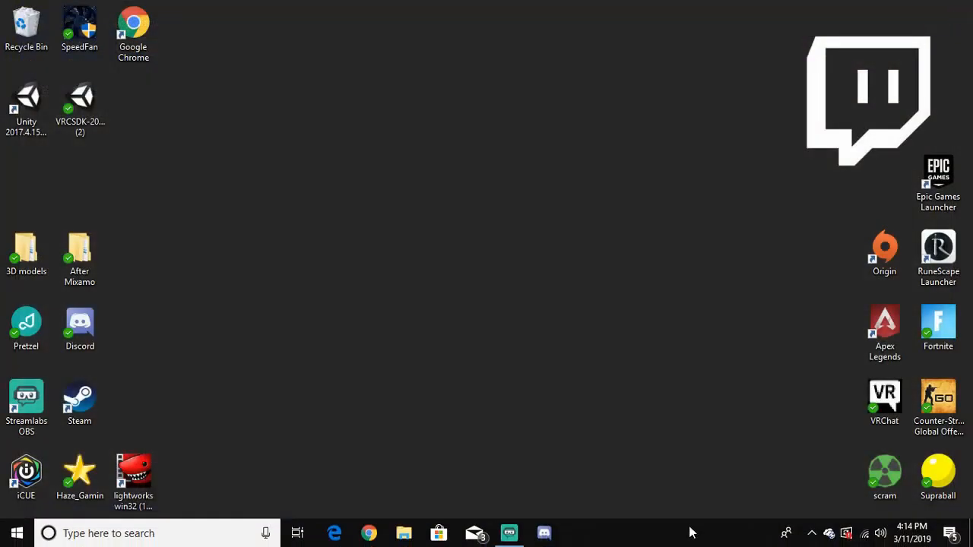
- Open Mixamo in Chrome and upload the GameCube - Muppets Party Cruise - Kermit the Frog archive from the 3D models folder as a character
{"action": "left_click", "coordinate": [369, 533]}
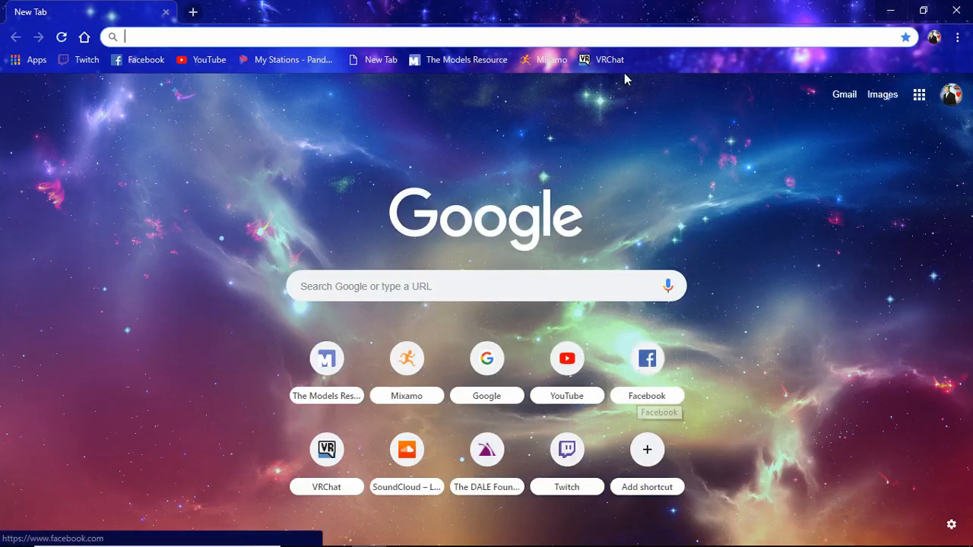
{"action": "left_click", "coordinate": [552, 61]}
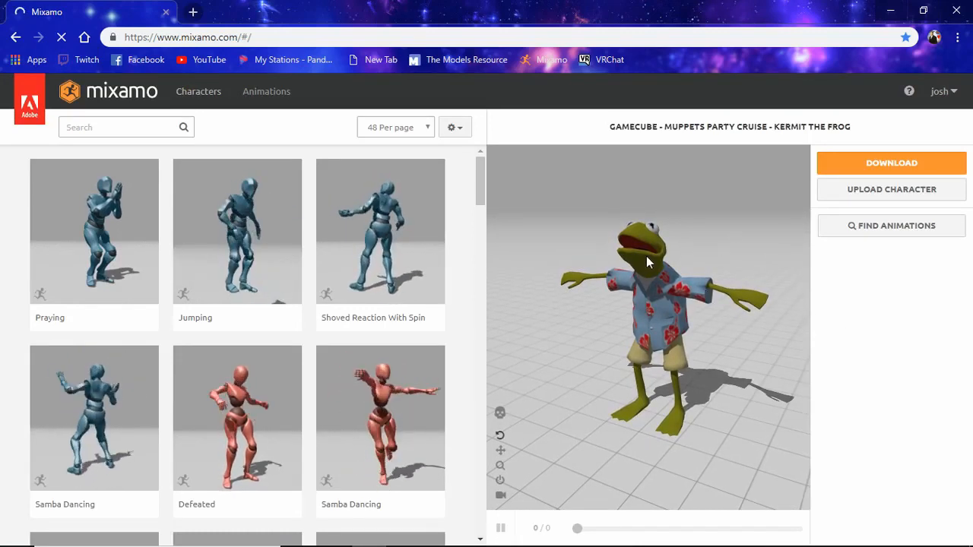
{"action": "left_click", "coordinate": [892, 194]}
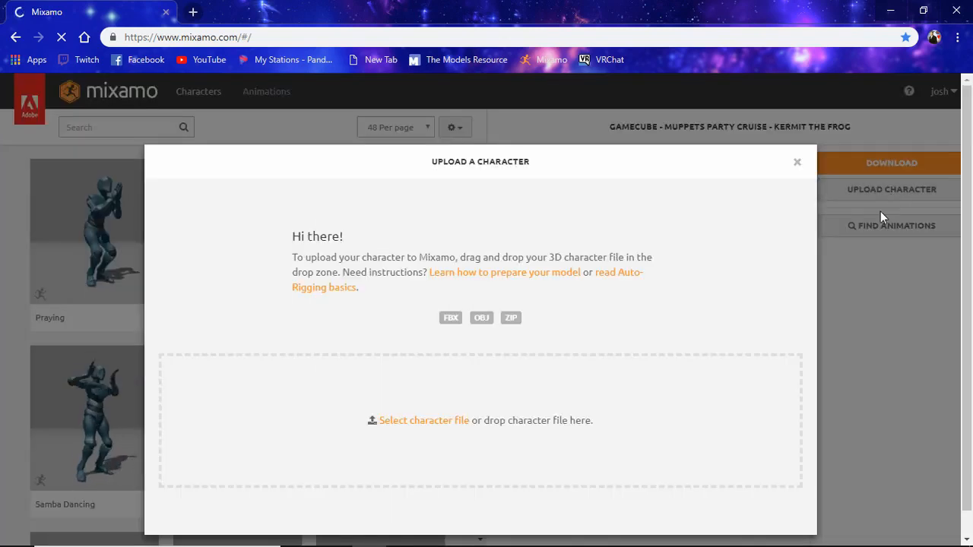
{"action": "left_click", "coordinate": [893, 11]}
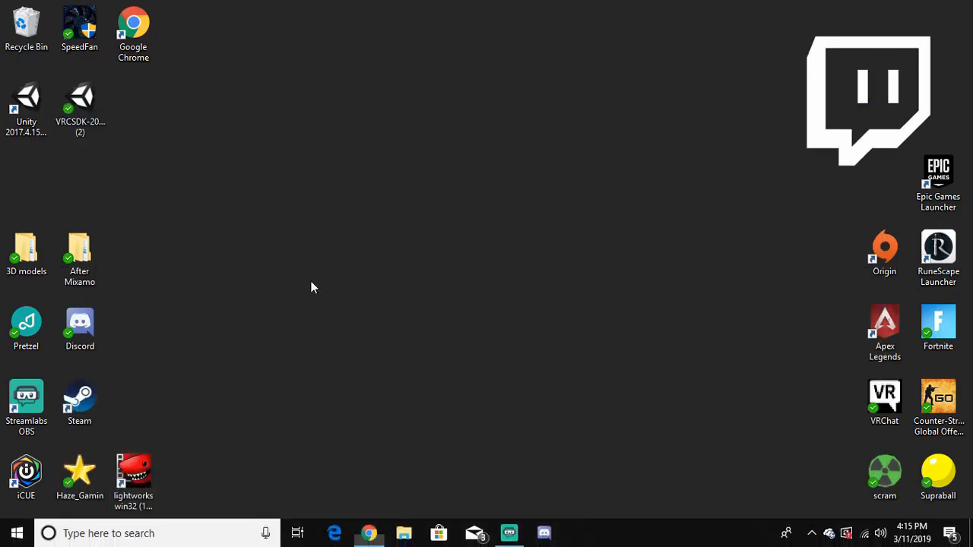
{"action": "double_click", "coordinate": [29, 262]}
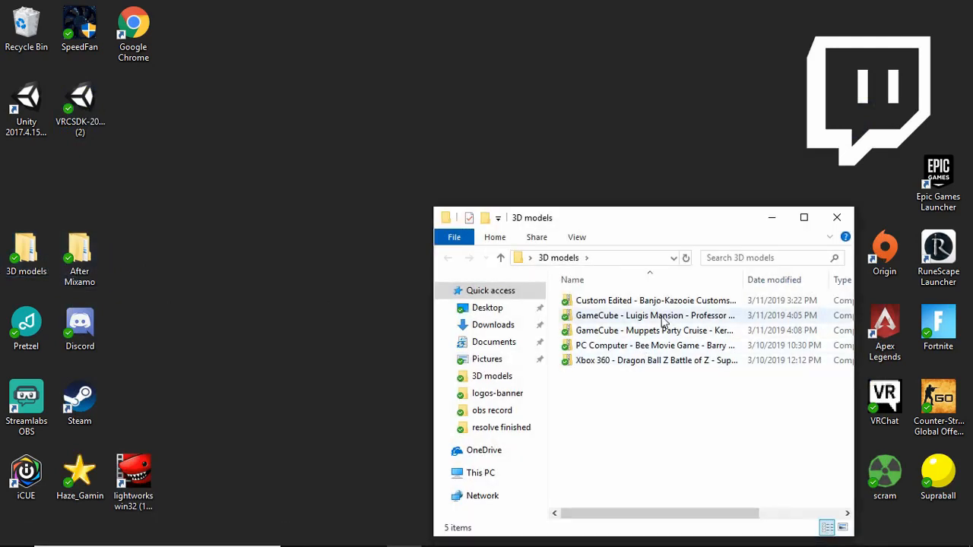
{"action": "left_click_drag", "start_coordinate": [678, 335], "coordinate": [440, 409]}
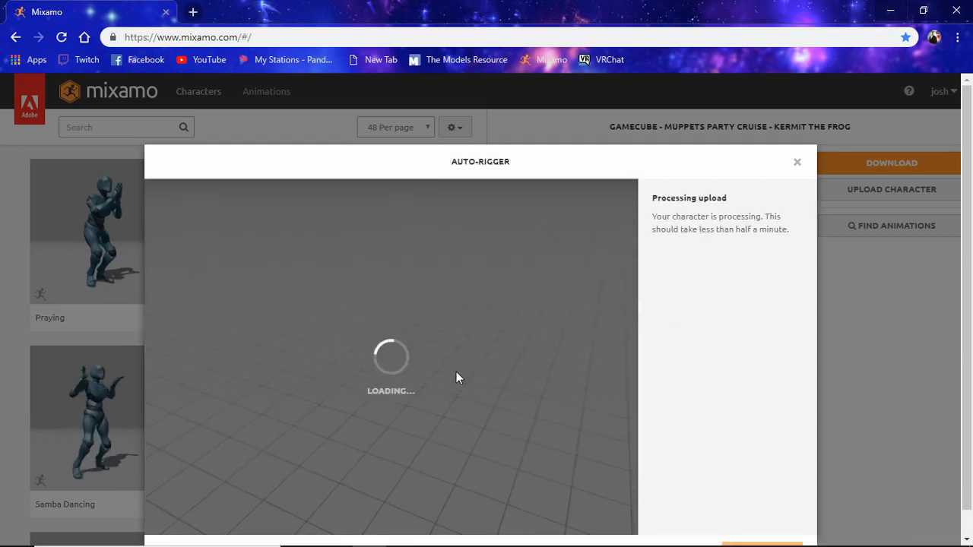
- Accept the frog's orientation and place the chin, wrist, elbow, knee and groin markers on its body with symmetry on
{"action": "scroll", "coordinate": [891, 259], "scroll_direction": "down", "scroll_amount": 1}
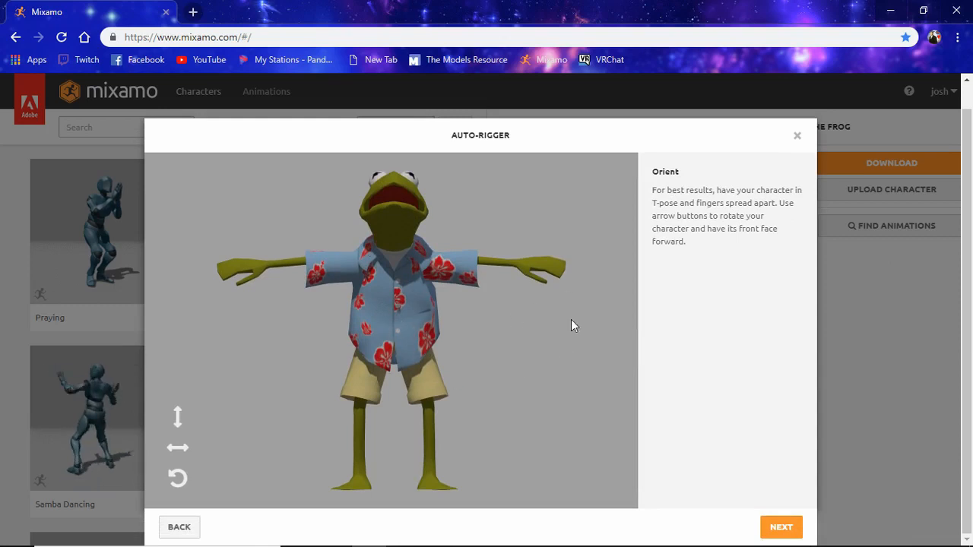
{"action": "left_click", "coordinate": [776, 532]}
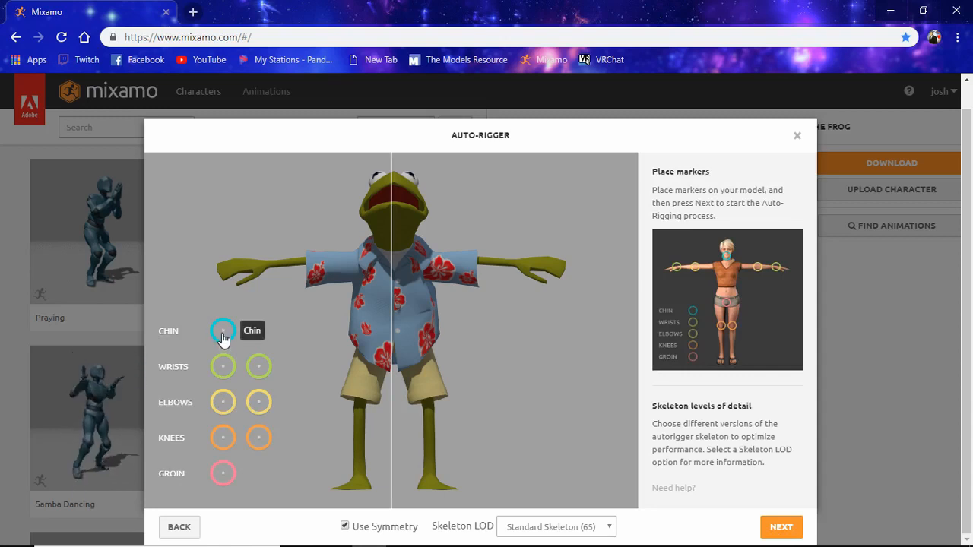
{"action": "mouse_move", "coordinate": [222, 339]}
{"action": "left_mouse_down"}
{"action": "mouse_move", "coordinate": [374, 278]}
{"action": "mouse_move", "coordinate": [383, 213]}
{"action": "mouse_move", "coordinate": [392, 222]}
{"action": "left_mouse_up"}
{"action": "mouse_move", "coordinate": [236, 374]}
{"action": "left_mouse_down"}
{"action": "mouse_move", "coordinate": [275, 259]}
{"action": "mouse_move", "coordinate": [268, 269]}
{"action": "left_mouse_up"}
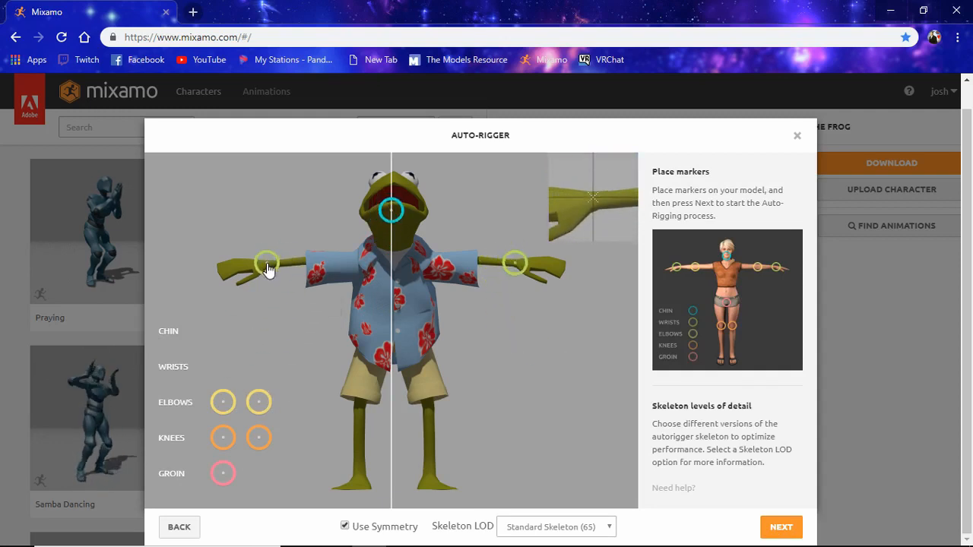
{"action": "mouse_move", "coordinate": [223, 402]}
{"action": "left_mouse_down"}
{"action": "mouse_move", "coordinate": [266, 369]}
{"action": "mouse_move", "coordinate": [296, 271]}
{"action": "mouse_move", "coordinate": [310, 266]}
{"action": "left_mouse_up"}
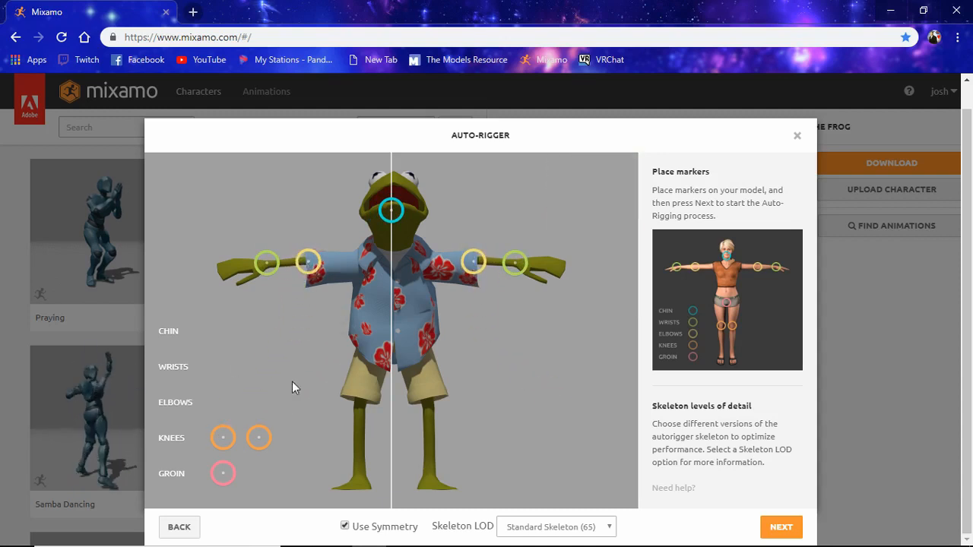
{"action": "mouse_move", "coordinate": [224, 441]}
{"action": "left_mouse_down"}
{"action": "mouse_move", "coordinate": [371, 413]}
{"action": "mouse_move", "coordinate": [362, 405]}
{"action": "mouse_move", "coordinate": [358, 414]}
{"action": "left_mouse_up"}
{"action": "mouse_move", "coordinate": [223, 473]}
{"action": "left_mouse_down"}
{"action": "mouse_move", "coordinate": [375, 397]}
{"action": "mouse_move", "coordinate": [394, 369]}
{"action": "left_mouse_up"}
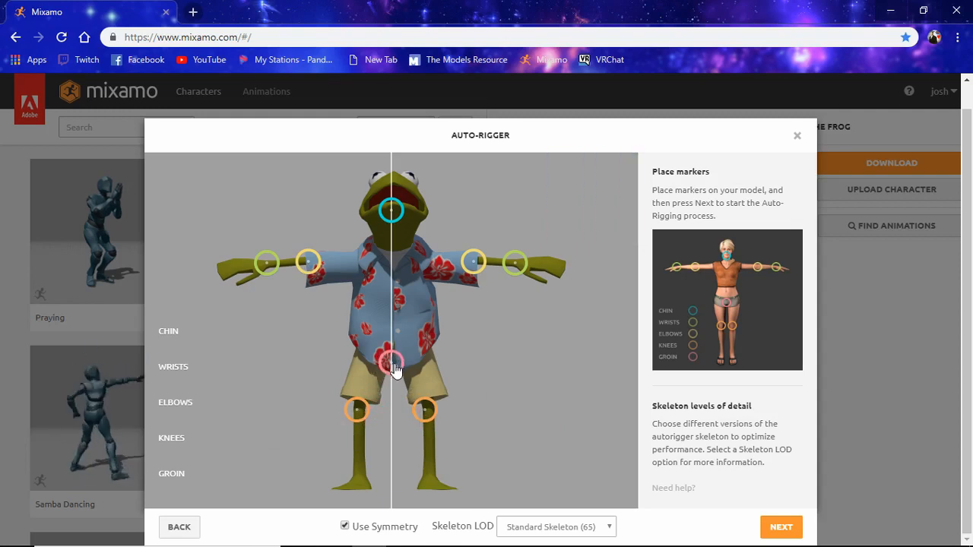
- Run the auto-rigger with the Standard Skeleton (65) and accept the rigged frog as the new character
{"action": "left_click", "coordinate": [782, 527]}
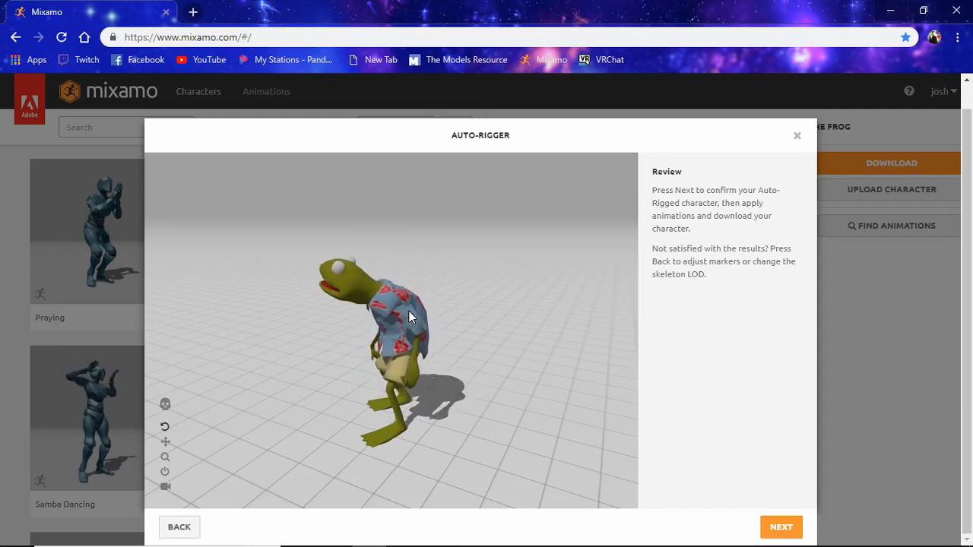
{"action": "left_click", "coordinate": [782, 528]}
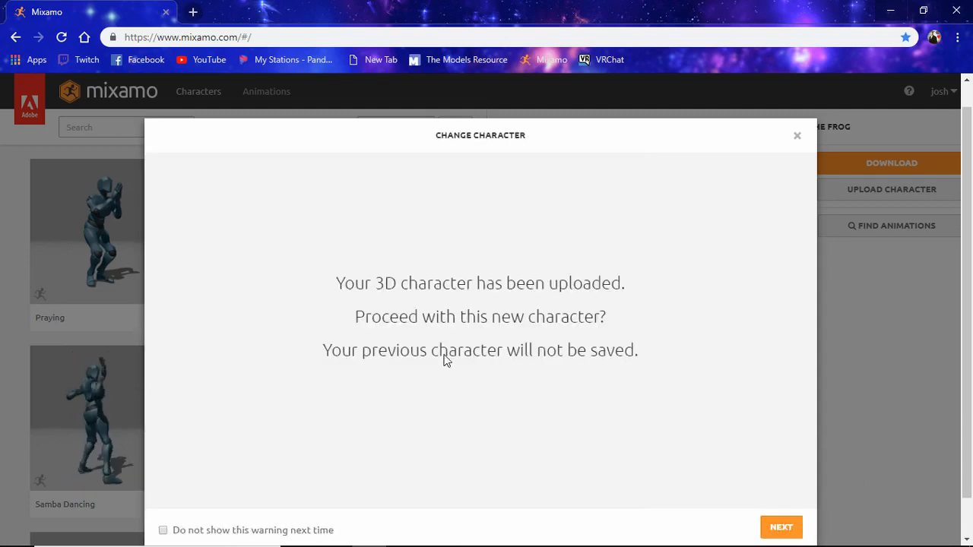
{"action": "left_click", "coordinate": [791, 529]}
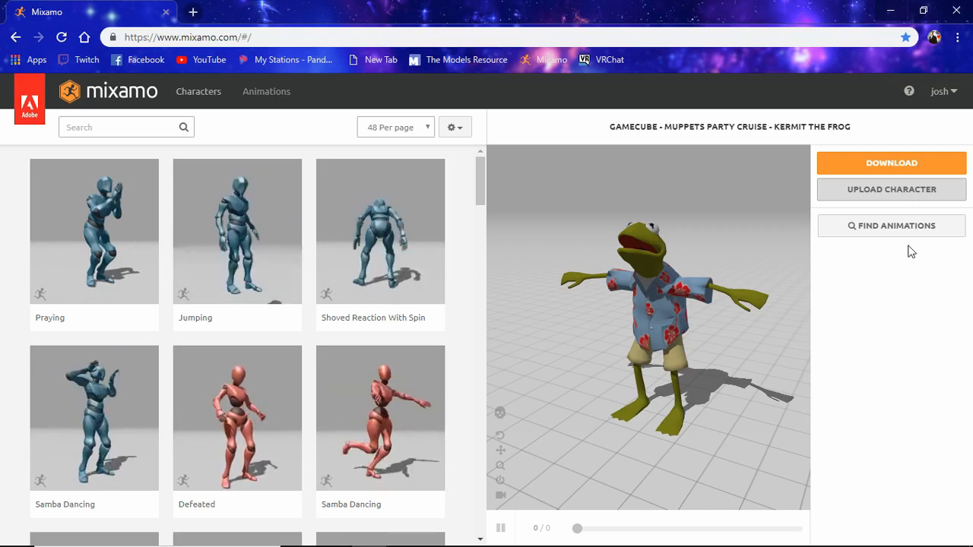
- Download the rigged character in Collada(.dae) format with the T-pose
{"action": "left_click", "coordinate": [906, 163]}
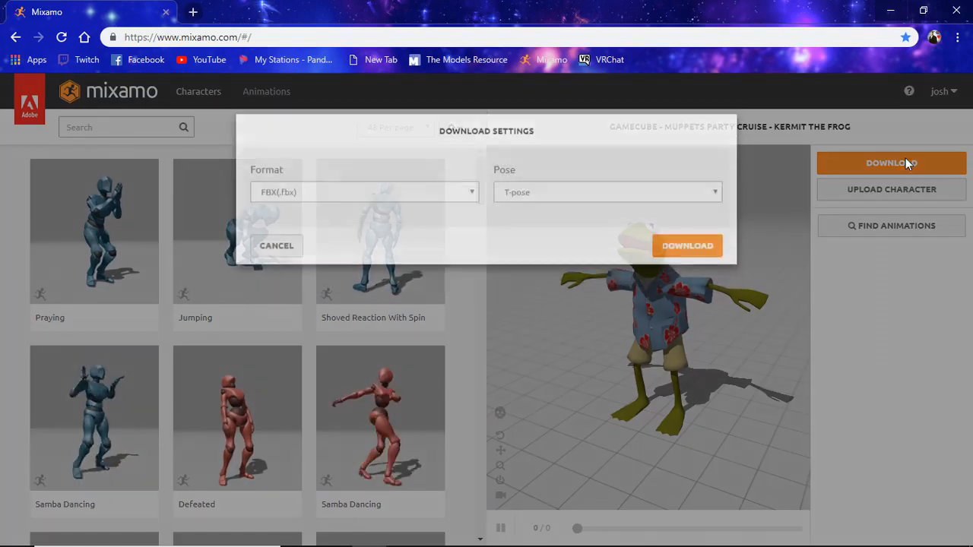
{"action": "left_click", "coordinate": [473, 229]}
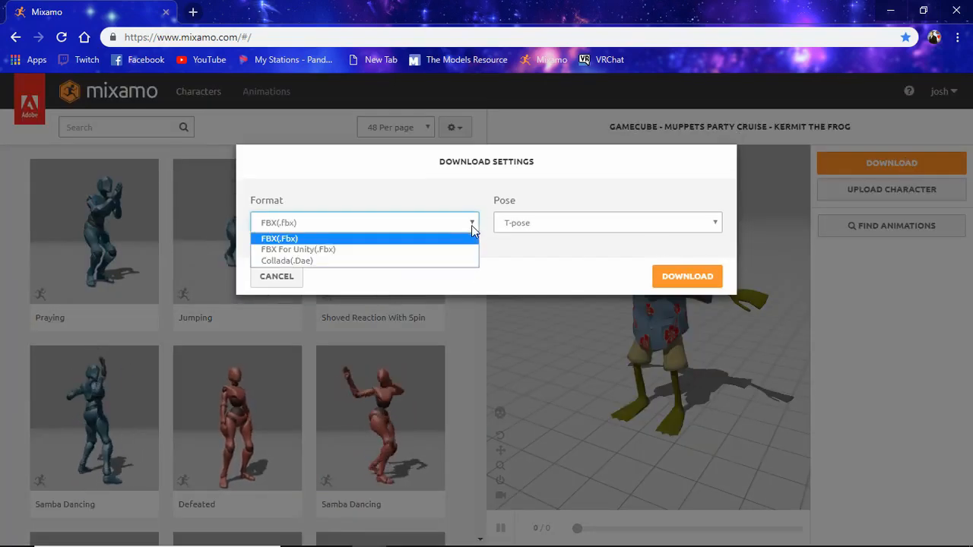
{"action": "left_click", "coordinate": [333, 261]}
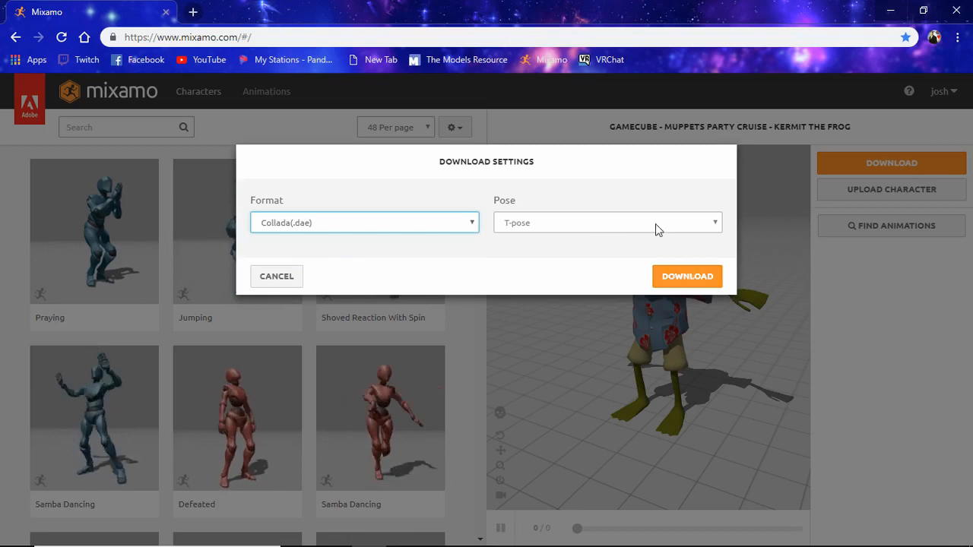
{"action": "left_click", "coordinate": [681, 278]}
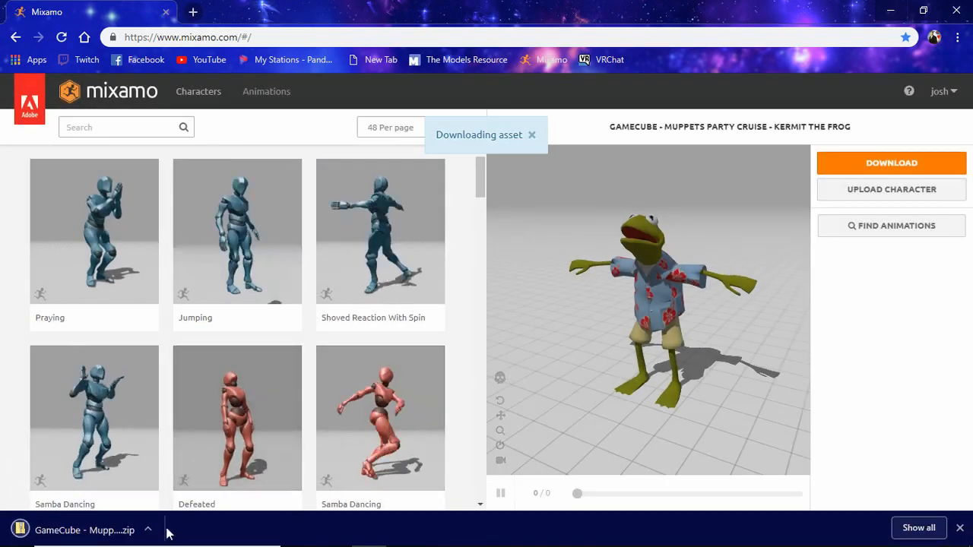
- Show the downloaded character archive in its folder, minimize the browser and close the 3D models folder
{"action": "left_click", "coordinate": [149, 530]}
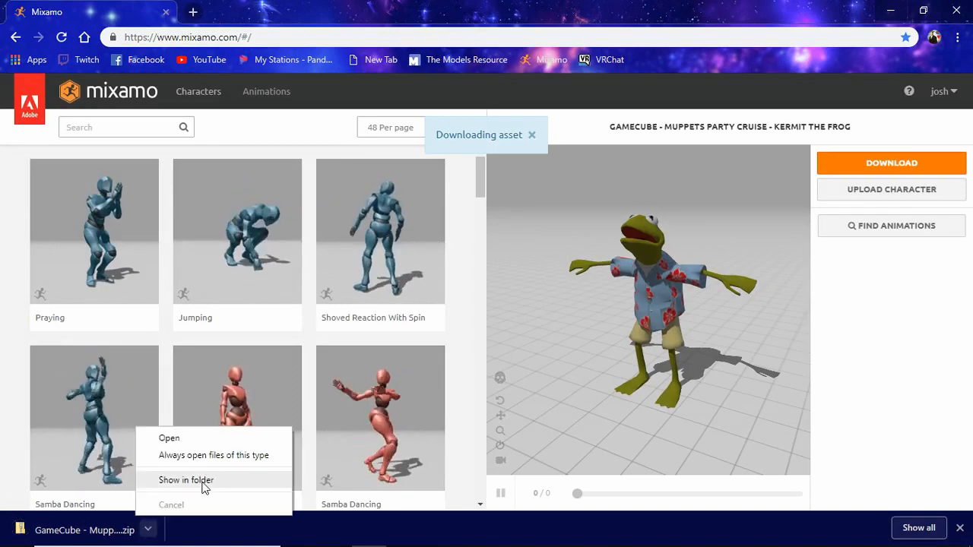
{"action": "left_click", "coordinate": [202, 482]}
{"action": "left_click", "coordinate": [924, 7]}
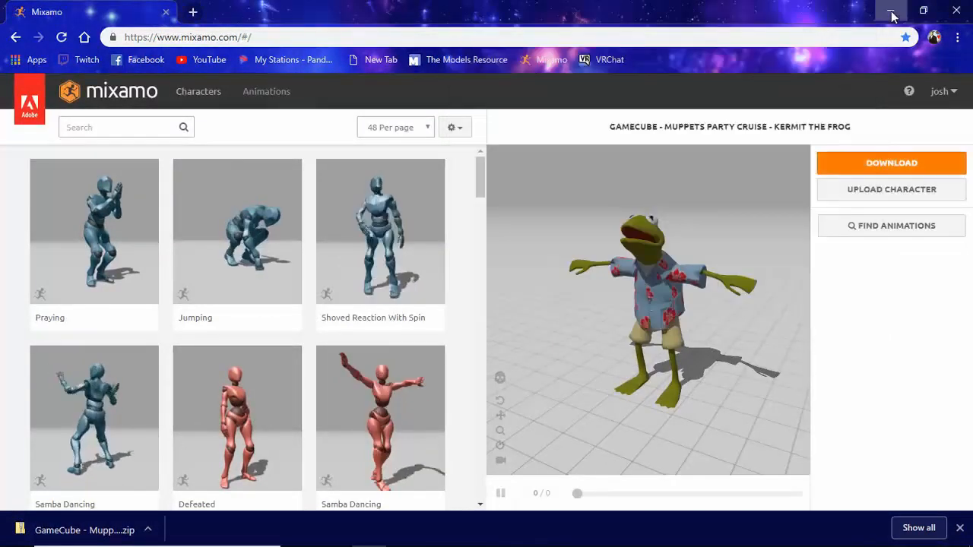
{"action": "left_click", "coordinate": [891, 12]}
{"action": "left_click", "coordinate": [437, 228]}
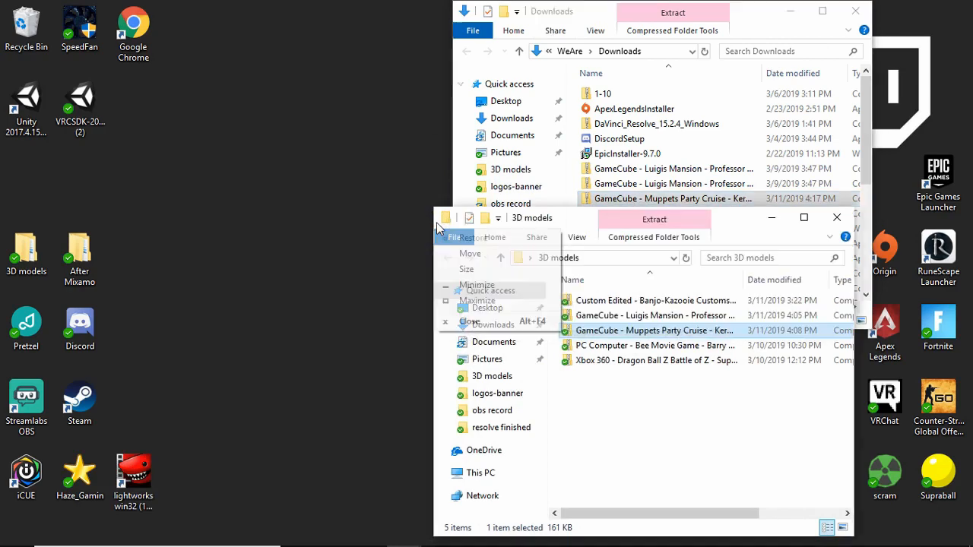
{"action": "left_click", "coordinate": [837, 220]}
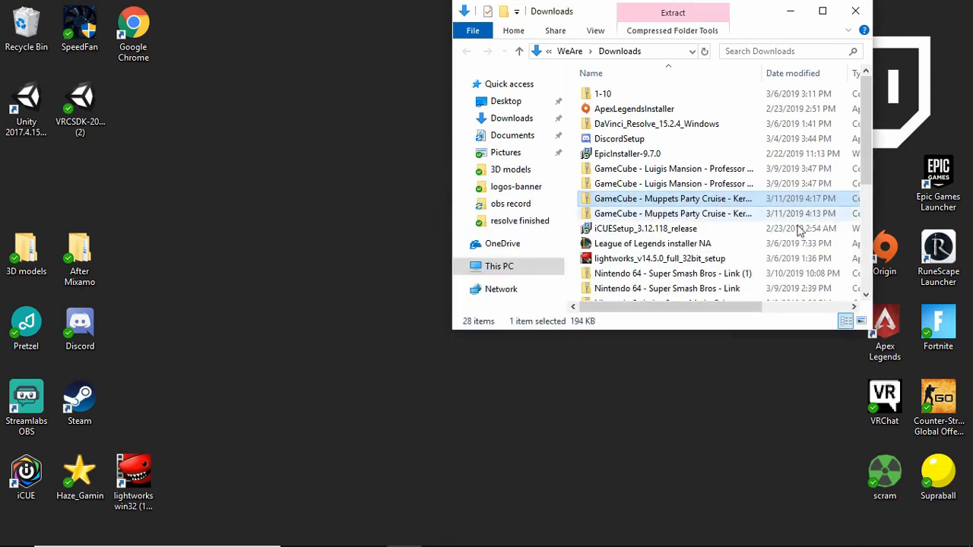
- Move the newly downloaded Kermit archive from Downloads into the After Mixamo folder, and close Downloads
{"action": "double_click", "coordinate": [89, 259]}
{"action": "left_click_drag", "start_coordinate": [608, 220], "coordinate": [217, 45]}
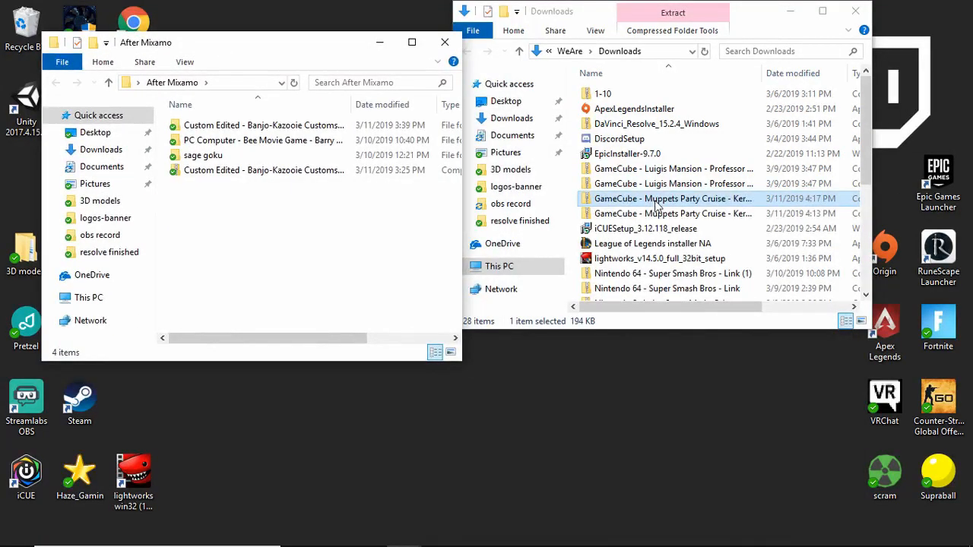
{"action": "left_click_drag", "start_coordinate": [657, 204], "coordinate": [259, 223]}
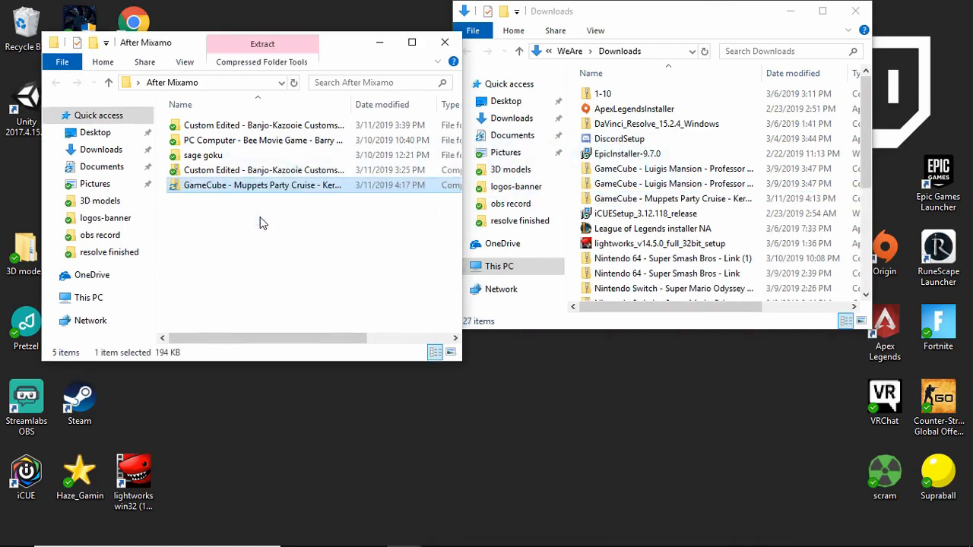
{"action": "left_click", "coordinate": [856, 12]}
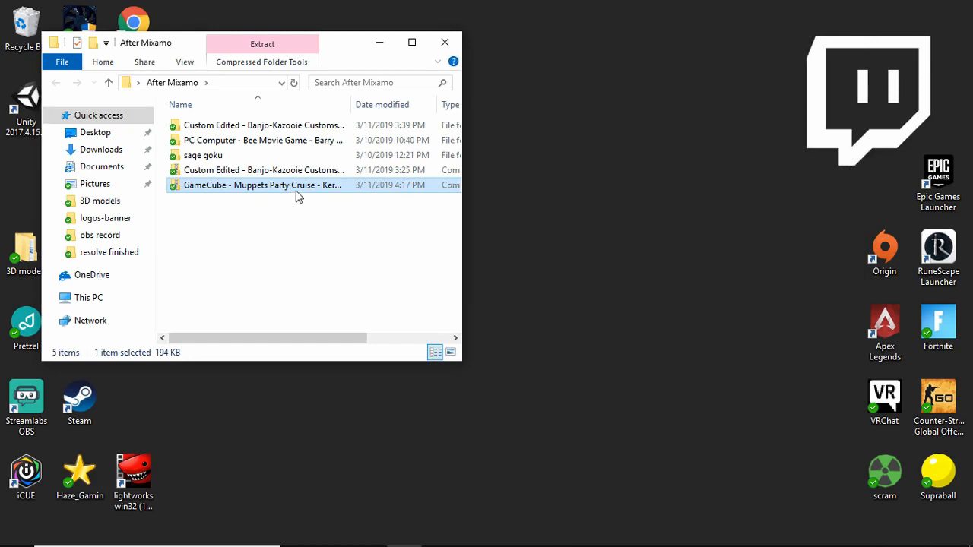
- Extract the Kermit archive into its own folder inside After Mixamo and close the extracted folder's window
{"action": "right_click", "coordinate": [243, 189]}
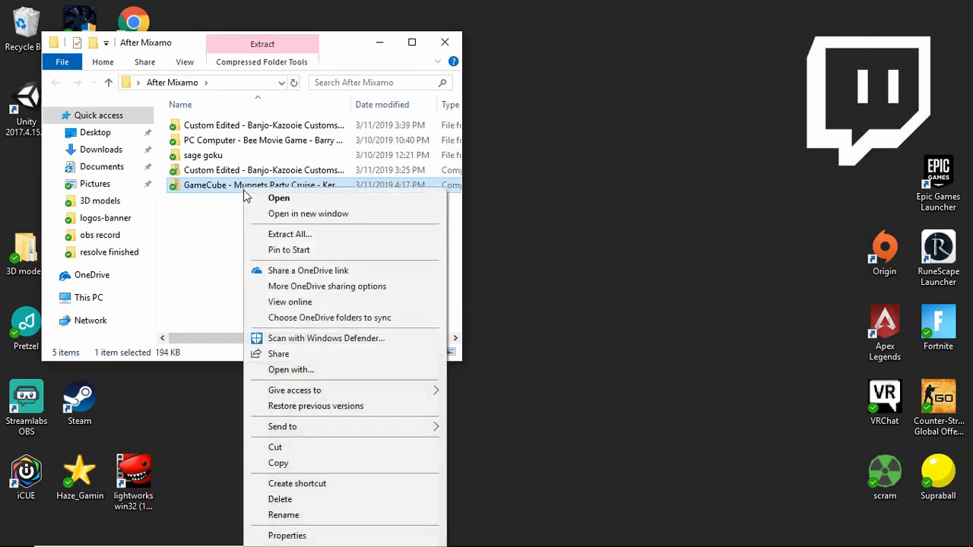
{"action": "left_click", "coordinate": [289, 235]}
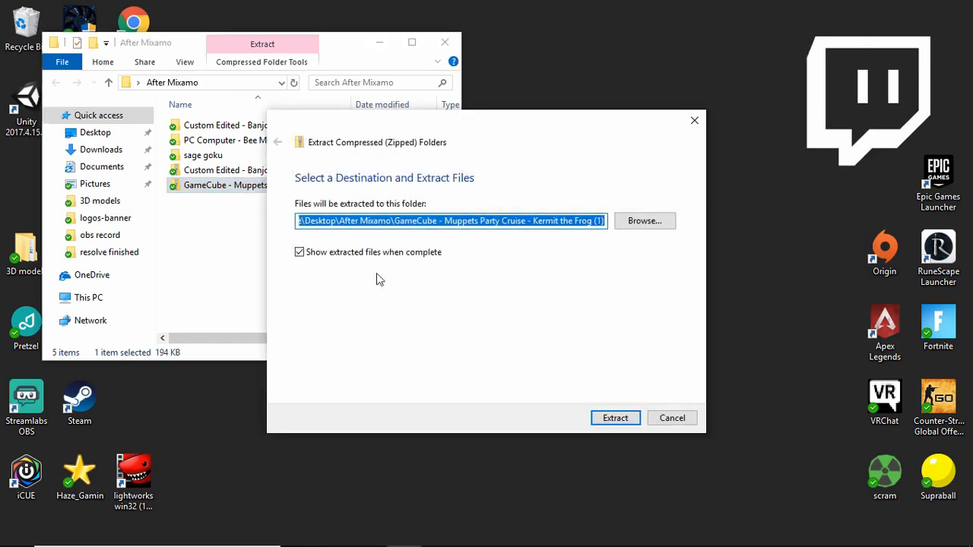
{"action": "left_click", "coordinate": [610, 419]}
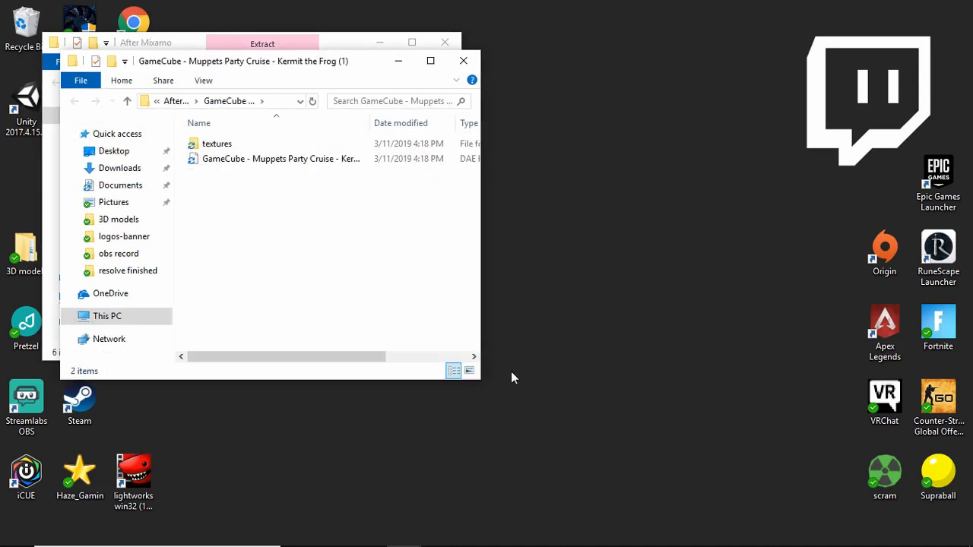
{"action": "left_click", "coordinate": [473, 60]}
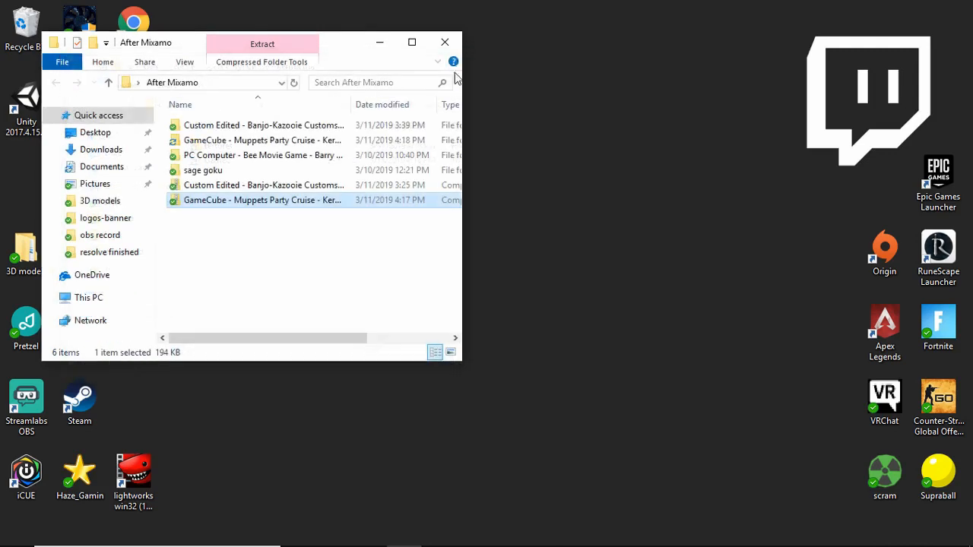
{"action": "left_click_drag", "start_coordinate": [348, 42], "coordinate": [505, 60]}
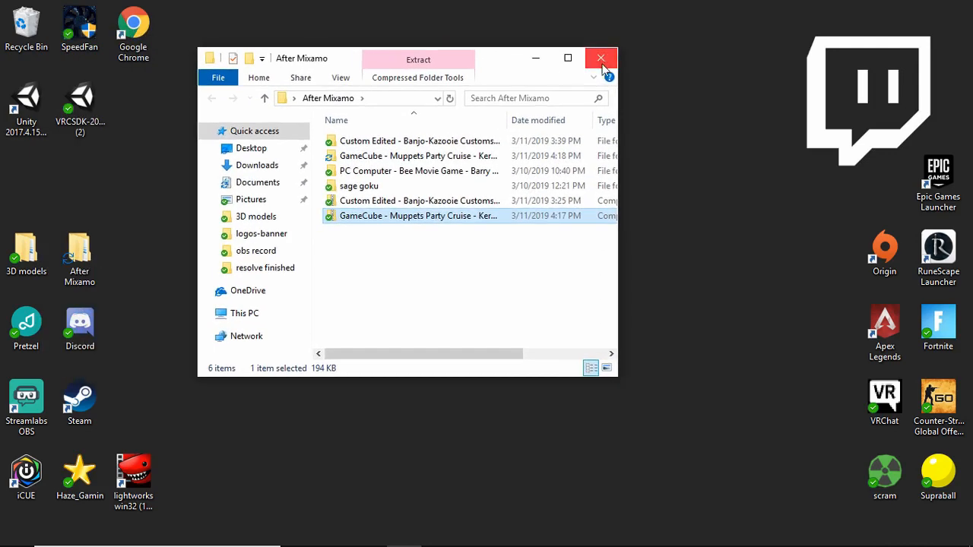
- Close the After Mixamo folder, launch Unity 2017.4.15 and create a 3D project named kermit shirt, dismissing the editor update notice
{"action": "left_click", "coordinate": [600, 61]}
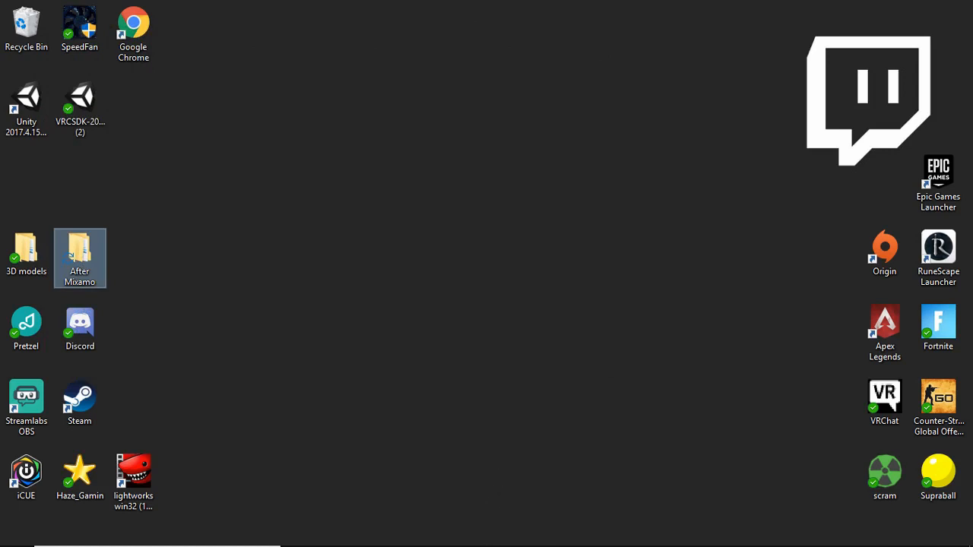
{"action": "left_click", "coordinate": [27, 108]}
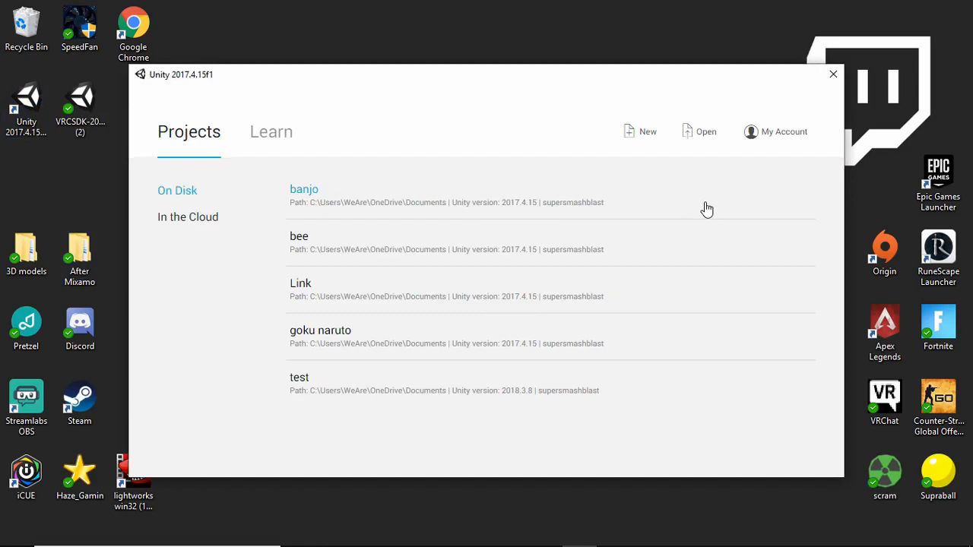
{"action": "left_click", "coordinate": [646, 136]}
{"action": "left_click_drag", "start_coordinate": [366, 235], "coordinate": [216, 221]}
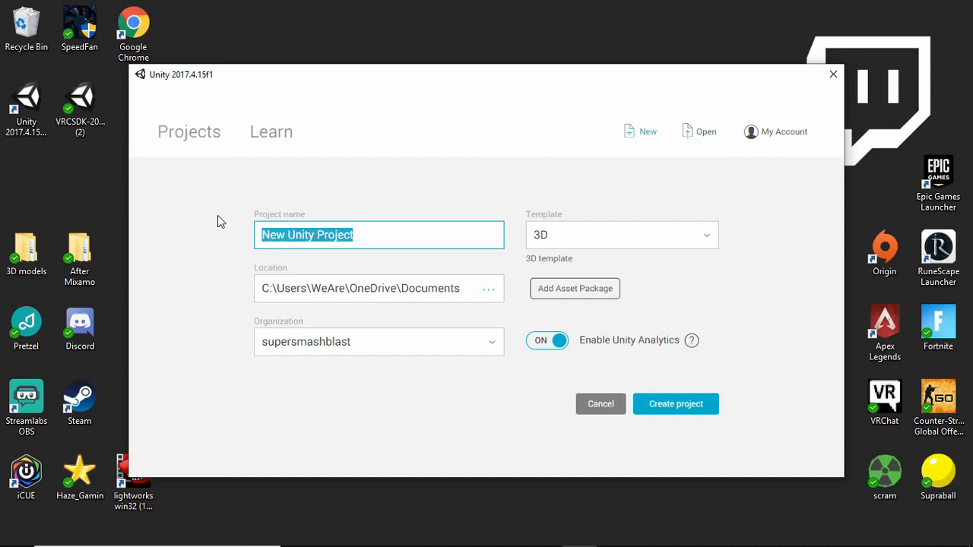
{"action": "type", "text": "kermit "}
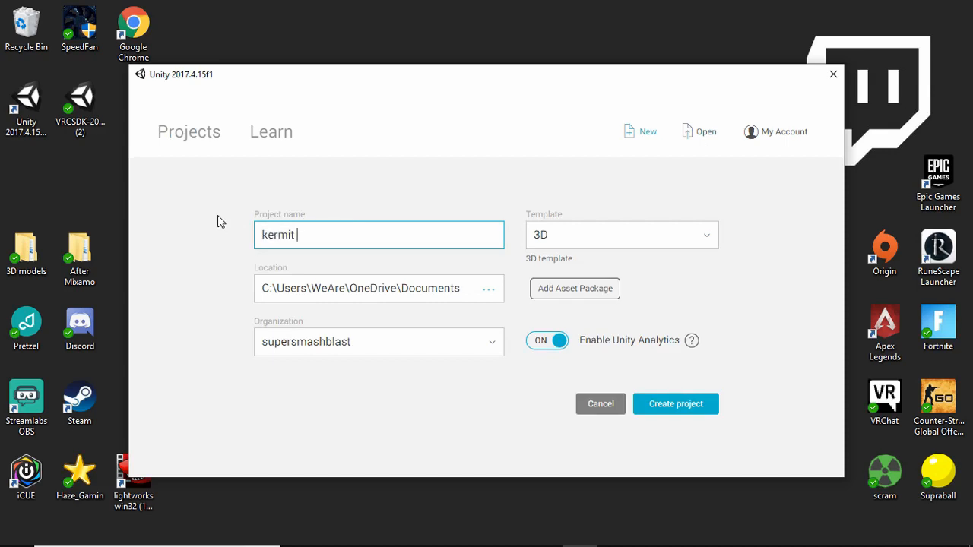
{"action": "type", "text": "shirt"}
{"action": "left_click", "coordinate": [672, 409]}
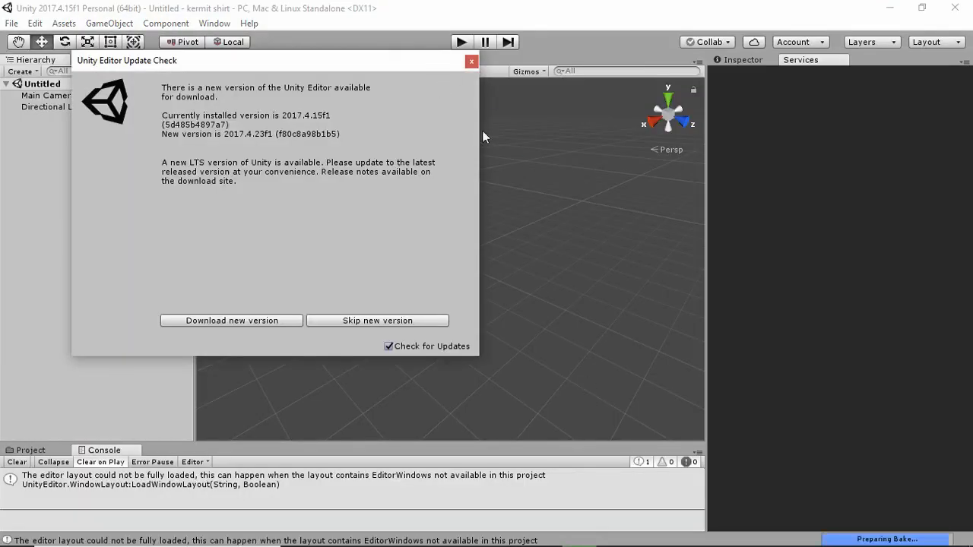
{"action": "left_click", "coordinate": [470, 61]}
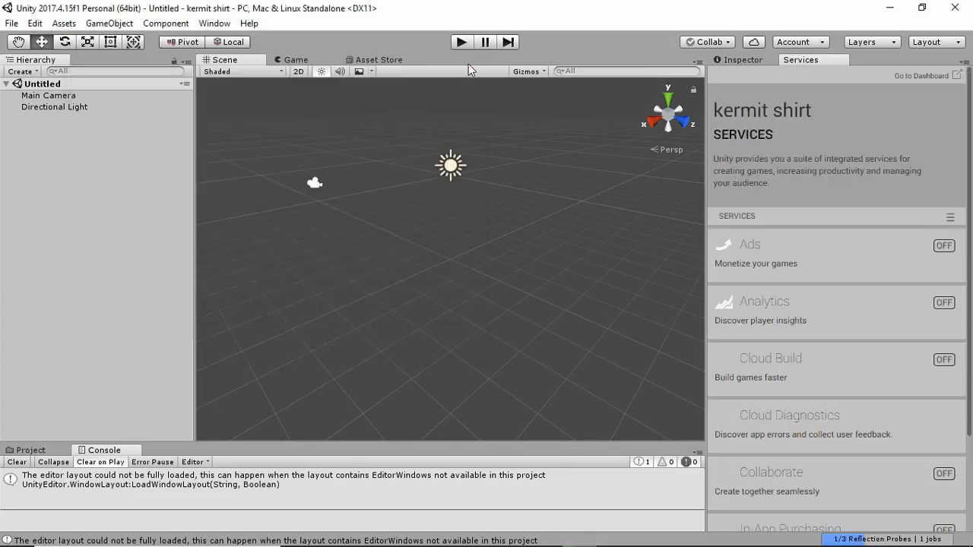
- Switch to Chrome, log in to the VRChat website, show where the VRChat SDK is downloaded, and close the browser
{"action": "left_click", "coordinate": [890, 11]}
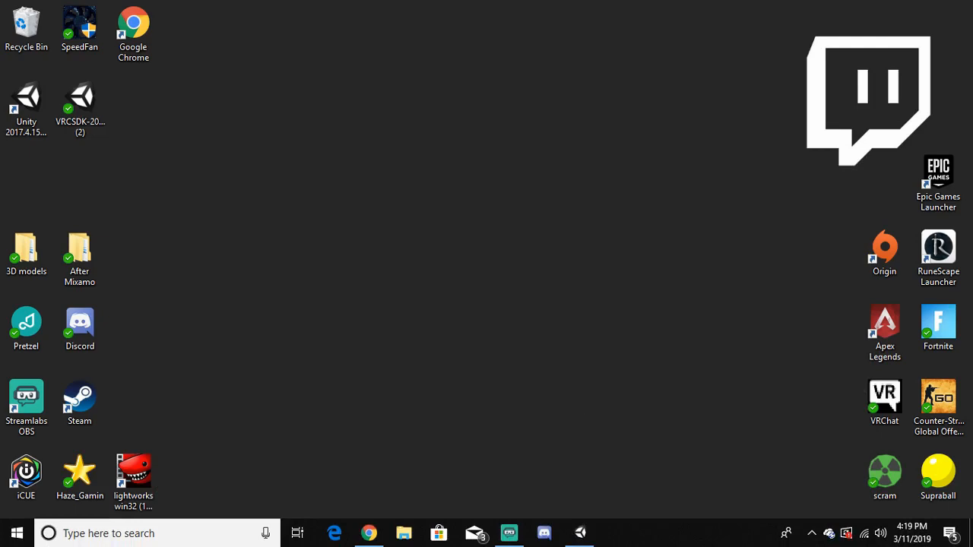
{"action": "left_click", "coordinate": [369, 533]}
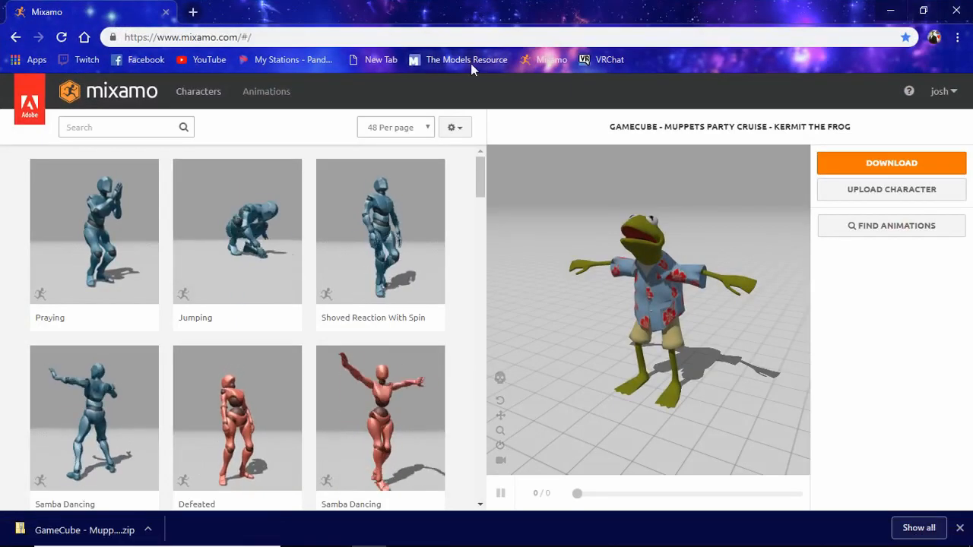
{"action": "left_click", "coordinate": [608, 57]}
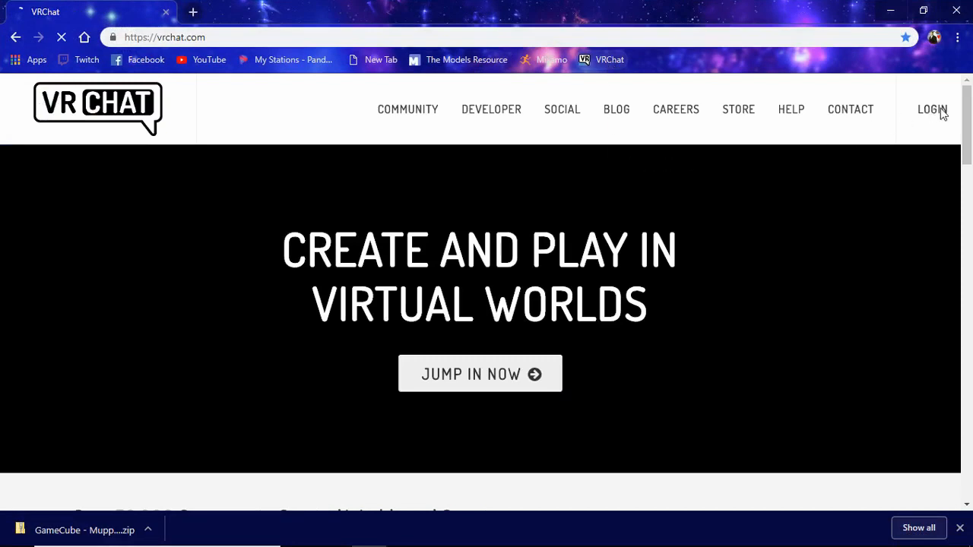
{"action": "left_click", "coordinate": [961, 532]}
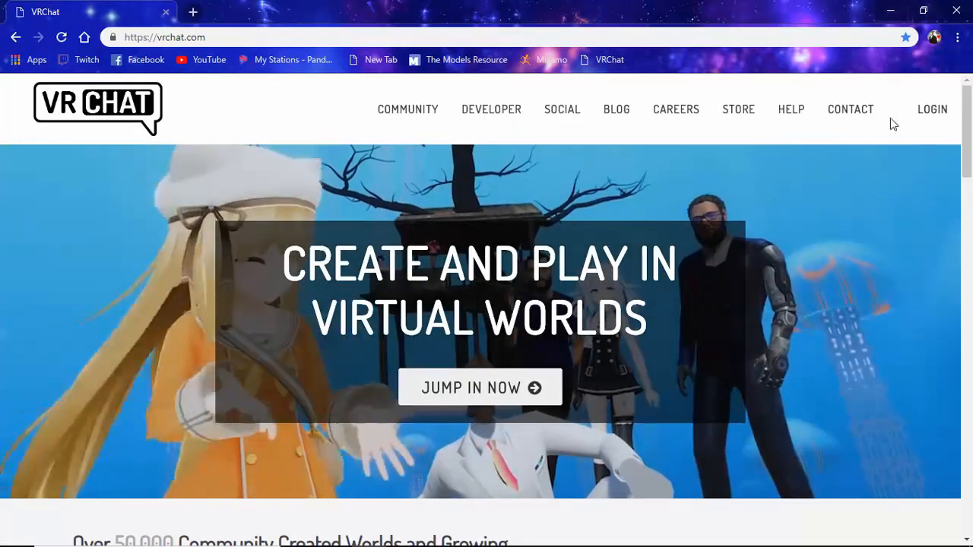
{"action": "left_click", "coordinate": [934, 111]}
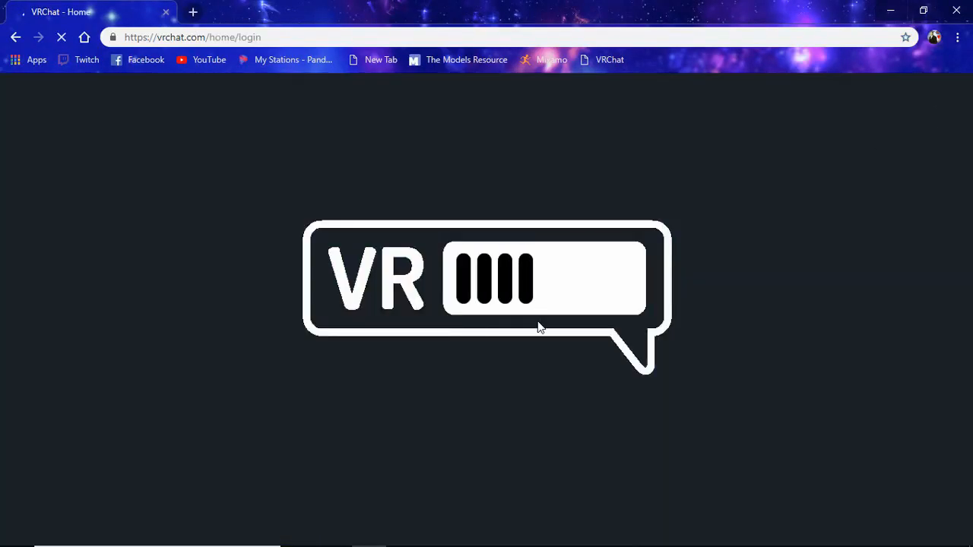
{"action": "left_click", "coordinate": [574, 342]}
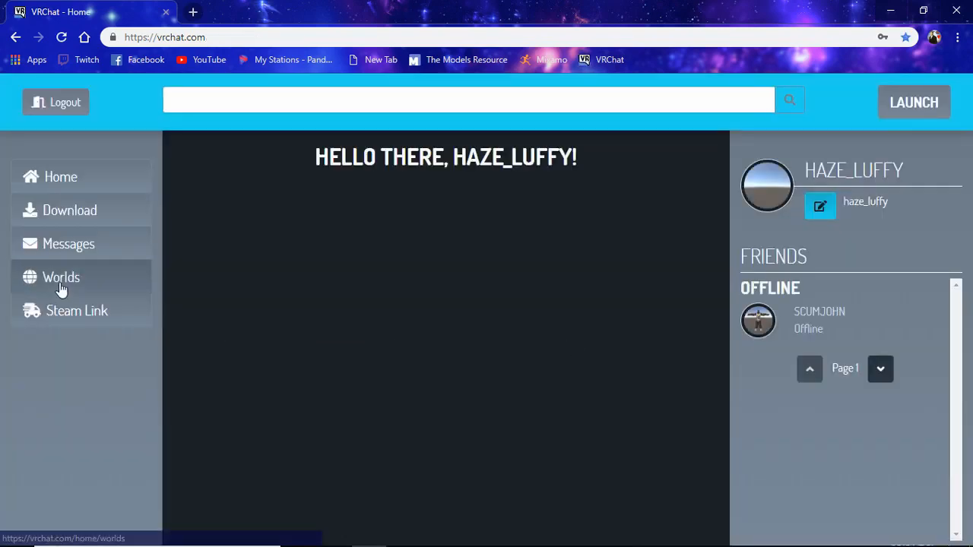
{"action": "left_click", "coordinate": [91, 213]}
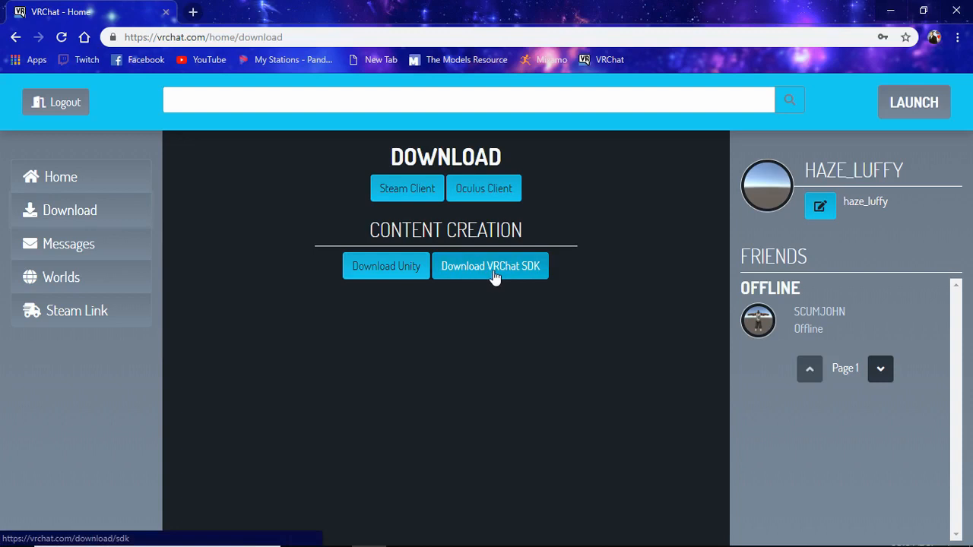
{"action": "left_click", "coordinate": [957, 10]}
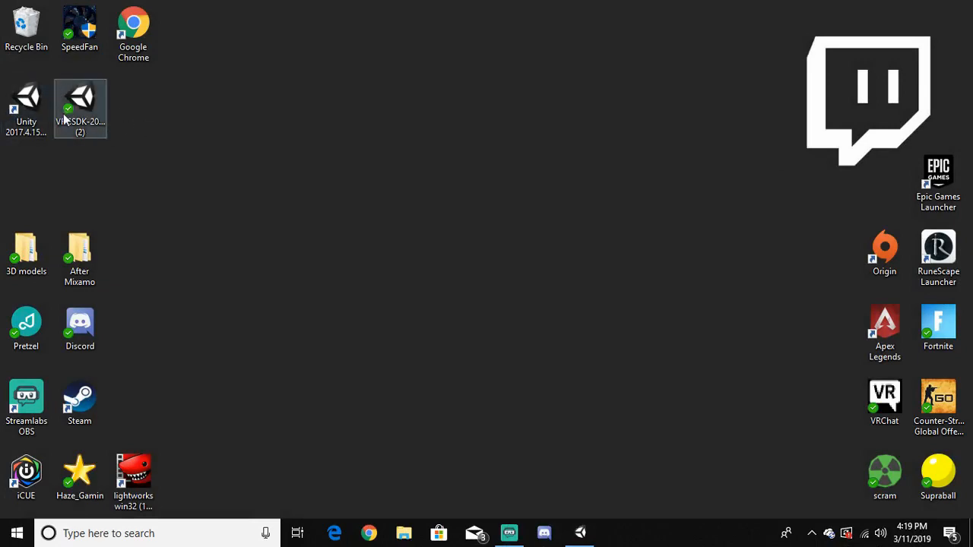
- Switch back to Unity, restore it to a smaller window with the desktop files visible, and clear the console
{"action": "left_click", "coordinate": [580, 533]}
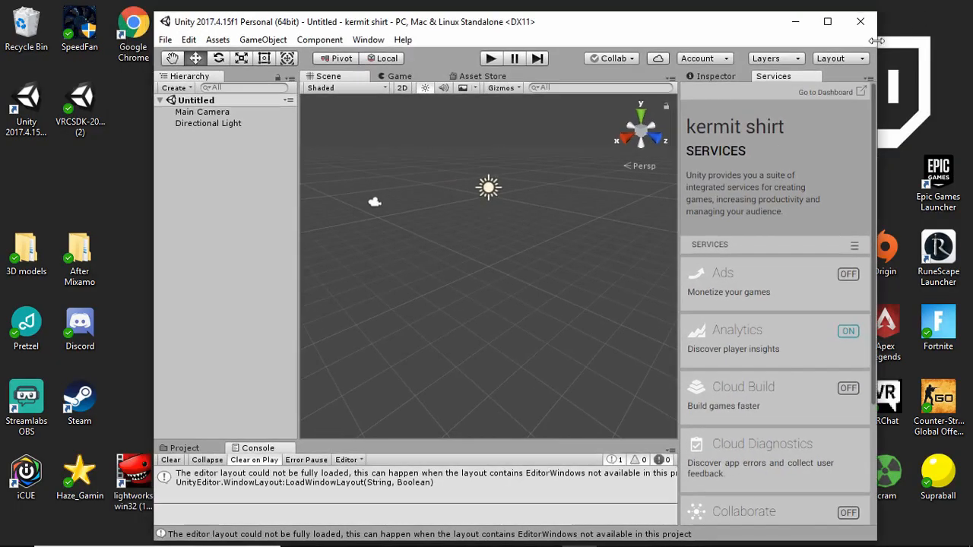
{"action": "left_click", "coordinate": [921, 7]}
{"action": "left_click_drag", "start_coordinate": [432, 439], "coordinate": [467, 256]}
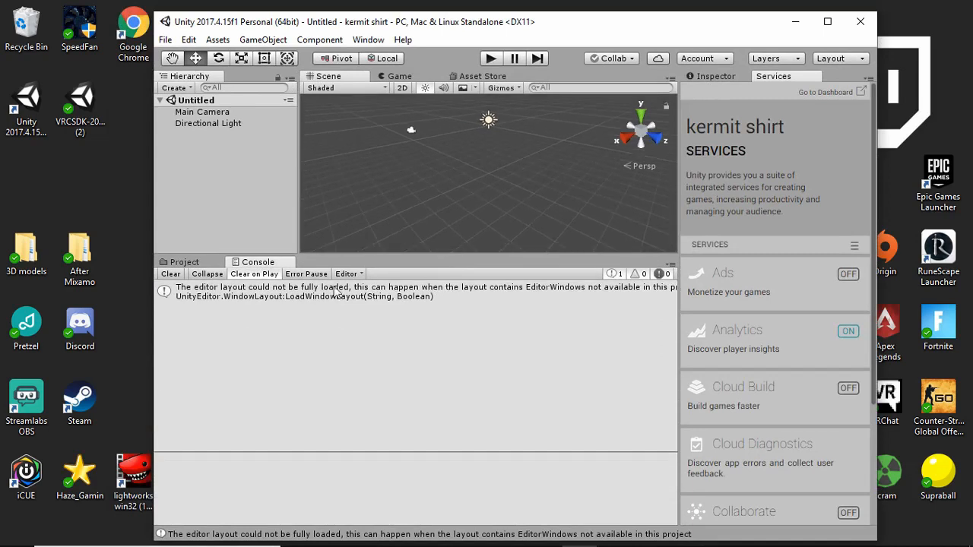
{"action": "left_click", "coordinate": [171, 274]}
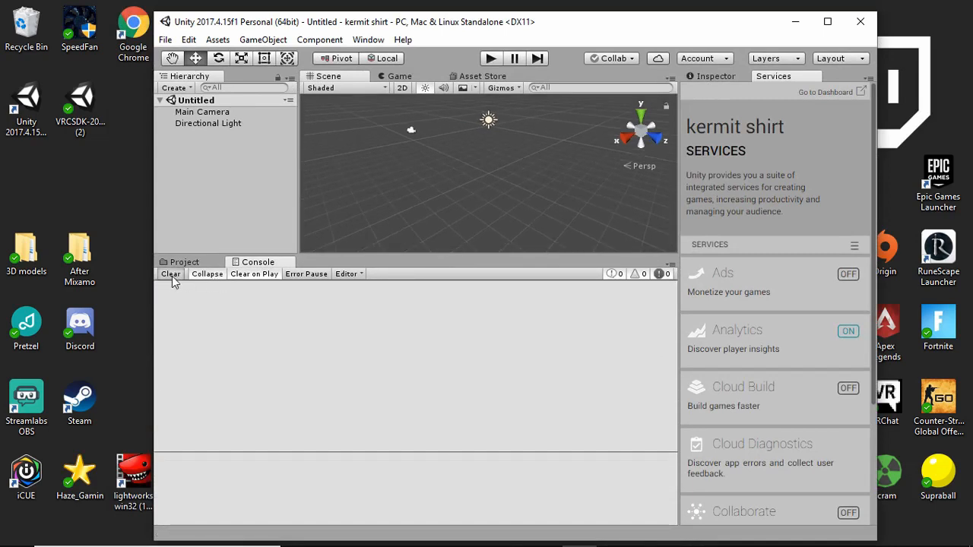
- Import all items of the VRCSDK package from the desktop into the project's Assets folder
{"action": "left_click", "coordinate": [183, 262]}
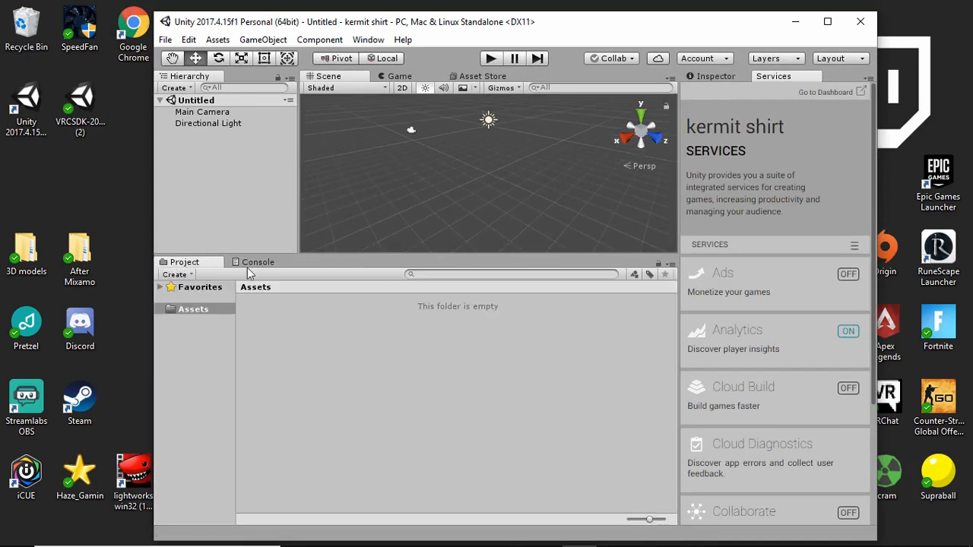
{"action": "left_click_drag", "start_coordinate": [475, 253], "coordinate": [472, 332]}
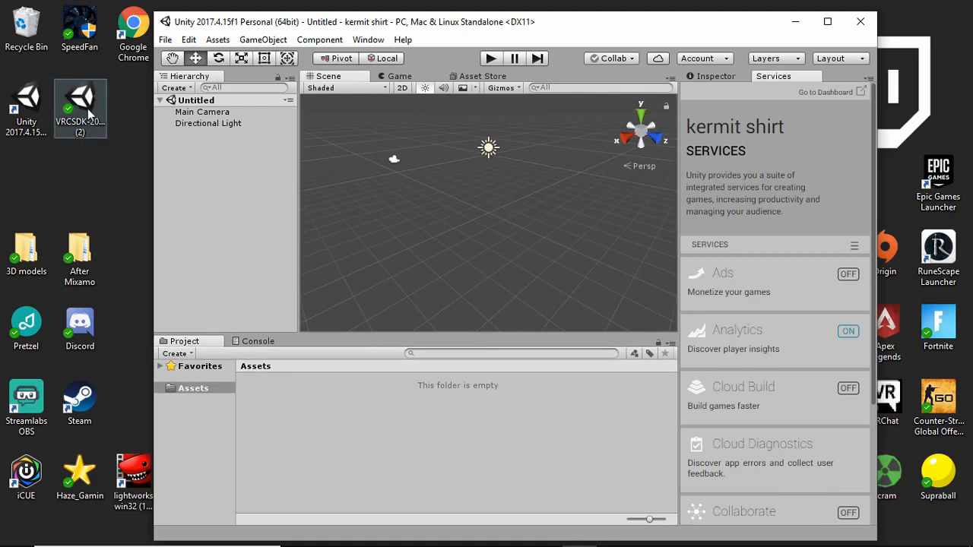
{"action": "left_click_drag", "start_coordinate": [89, 114], "coordinate": [357, 409]}
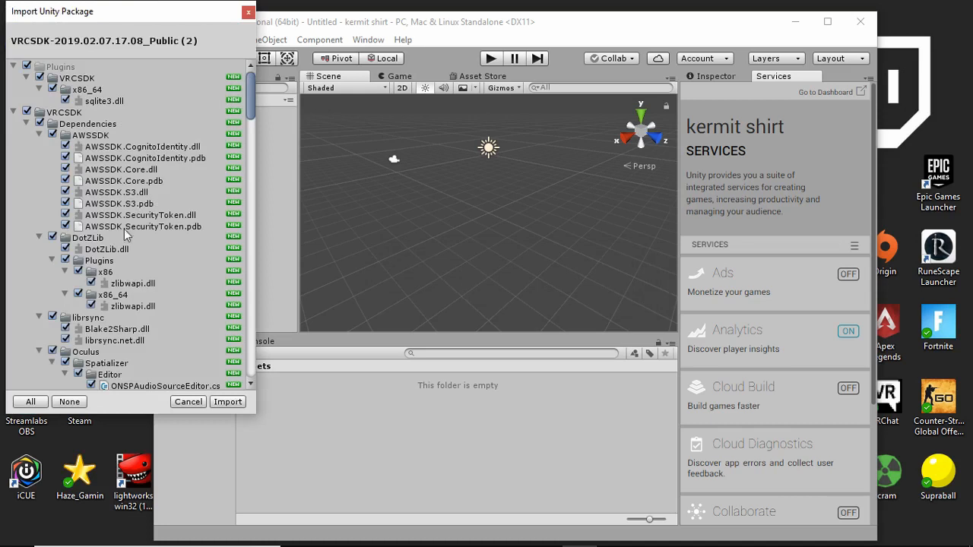
{"action": "left_click", "coordinate": [228, 402]}
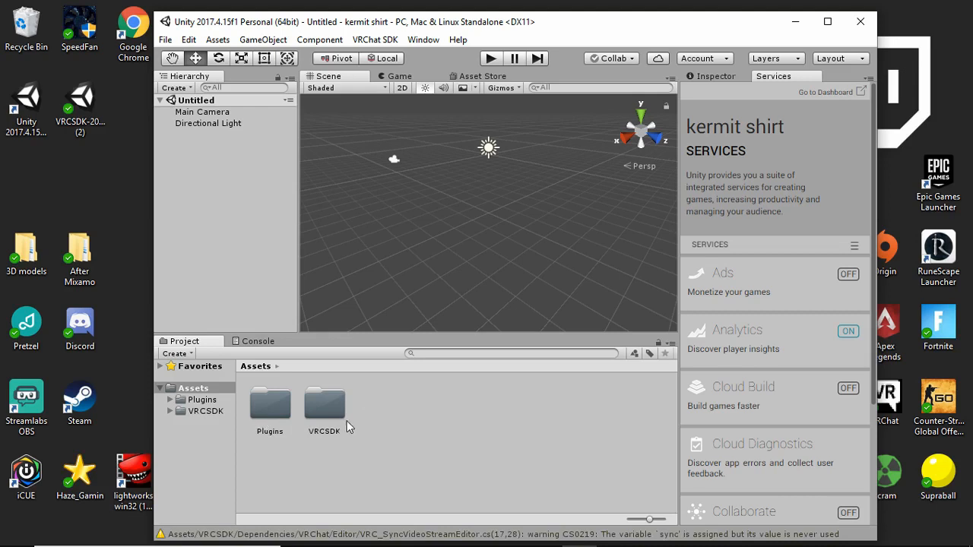
- Add the Example-Avatar scene from VRCSDK > Examples > Scenes to the Hierarchy alongside the Untitled scene
{"action": "double_click", "coordinate": [326, 411]}
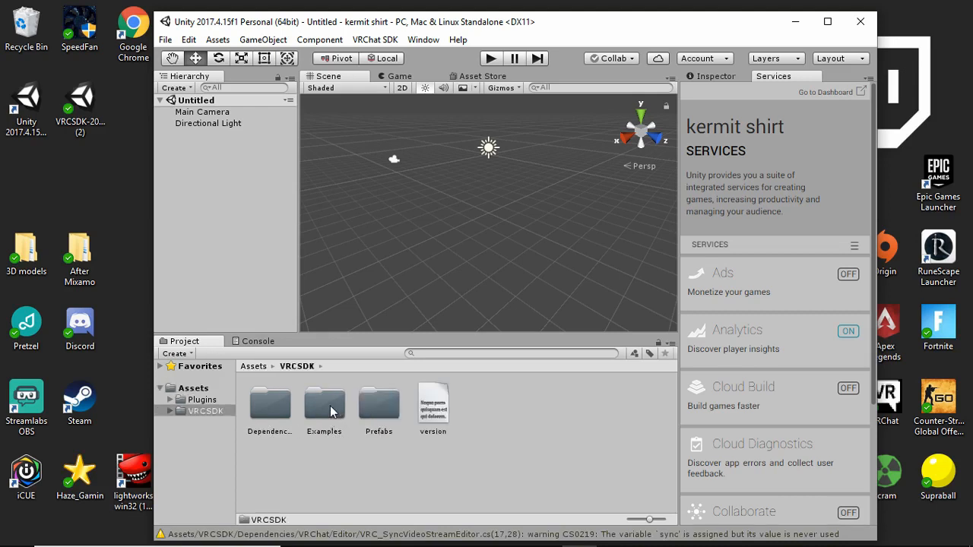
{"action": "double_click", "coordinate": [331, 411]}
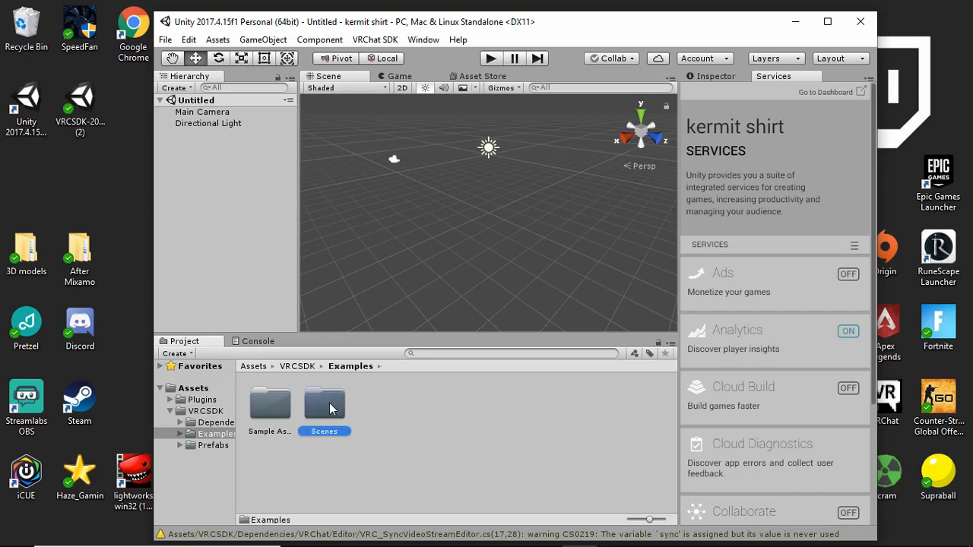
{"action": "double_click", "coordinate": [330, 411]}
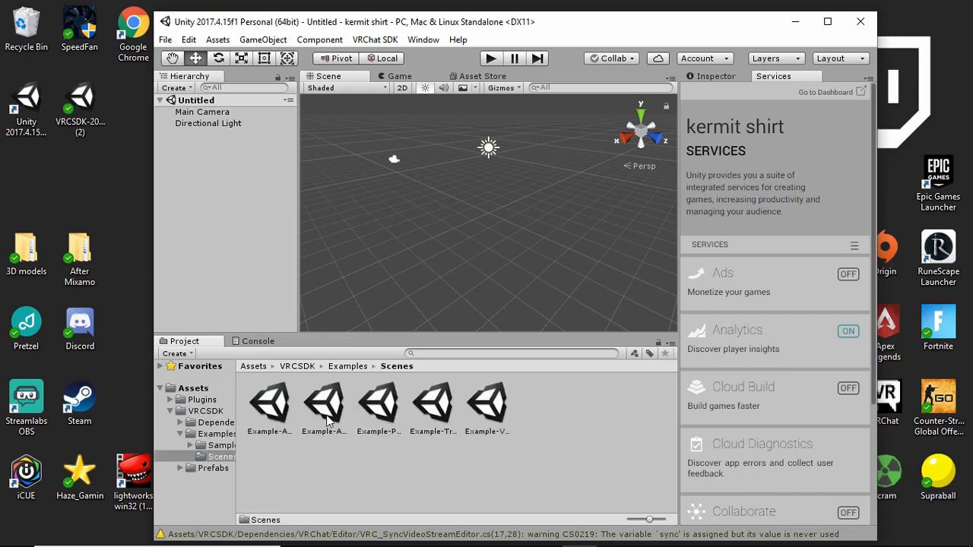
{"action": "left_click_drag", "start_coordinate": [327, 418], "coordinate": [186, 146]}
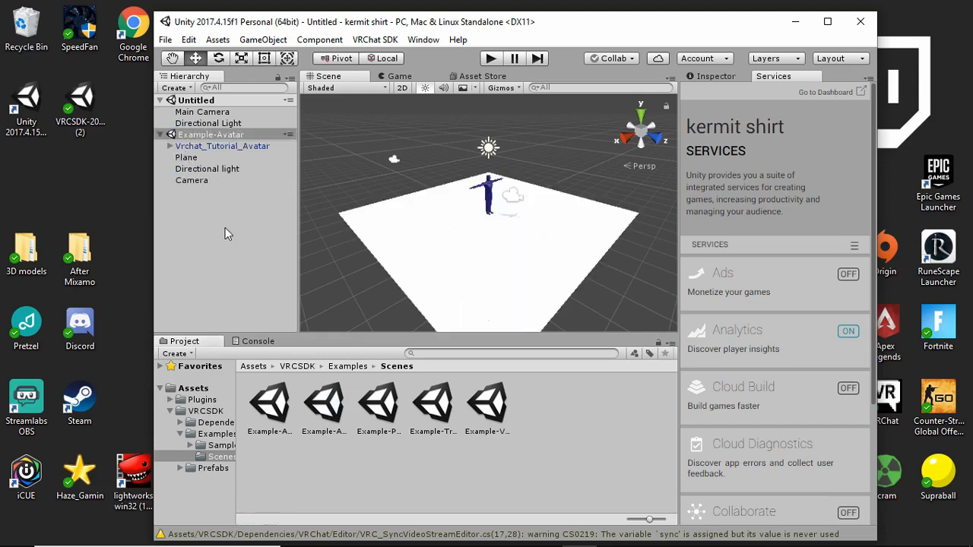
{"action": "scroll", "coordinate": [464, 266], "scroll_direction": "up", "scroll_amount": 5}
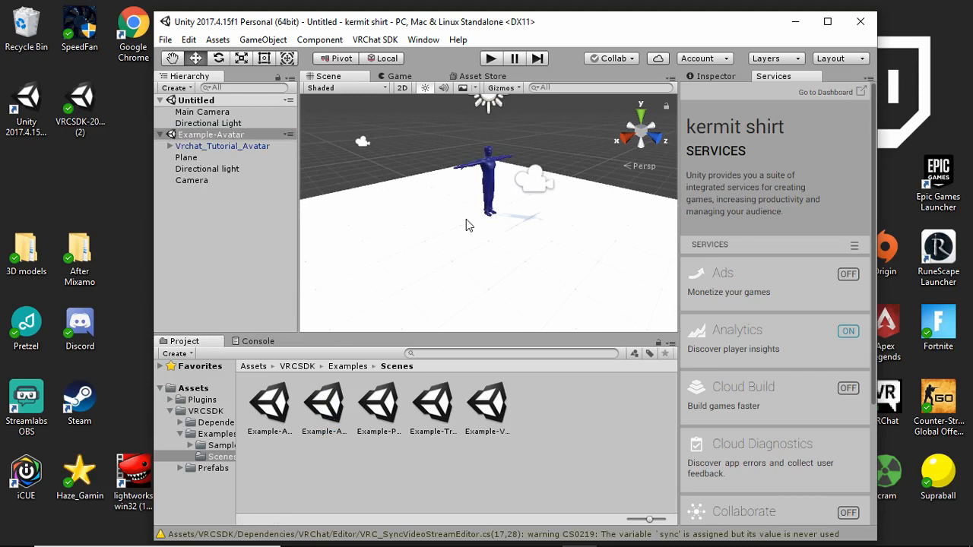
- Import the extracted Kermit the Frog folder from After Mixamo into the root Assets folder, and close After Mixamo
{"action": "left_click", "coordinate": [254, 367]}
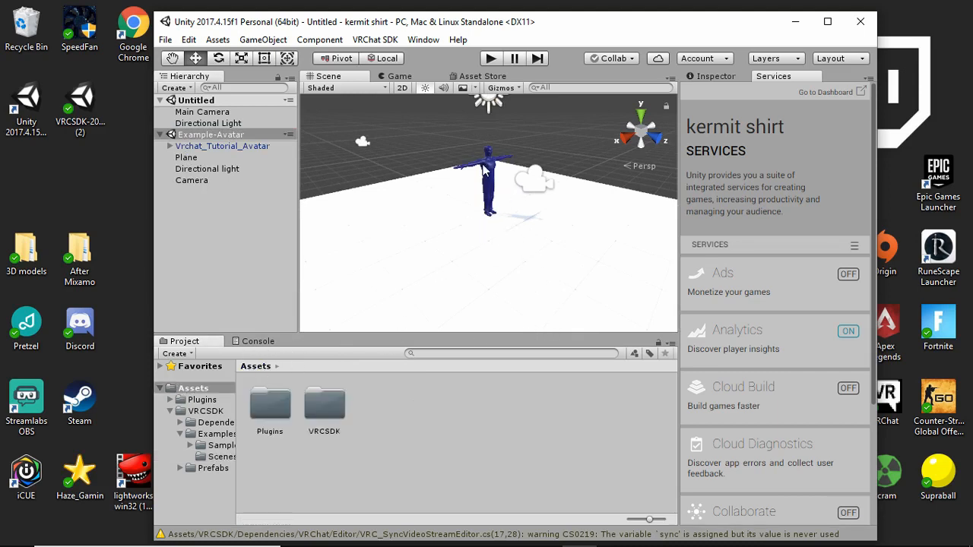
{"action": "middle_click_drag", "start_coordinate": [525, 252], "coordinate": [479, 213]}
{"action": "scroll", "coordinate": [477, 215], "scroll_direction": "up", "scroll_amount": 4}
{"action": "middle_click_drag", "start_coordinate": [459, 265], "coordinate": [482, 251]}
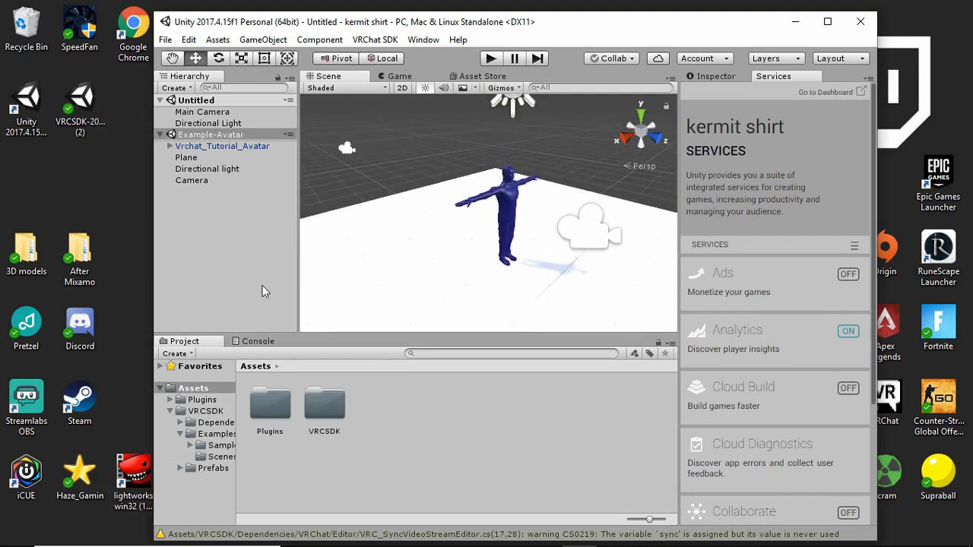
{"action": "double_click", "coordinate": [94, 258]}
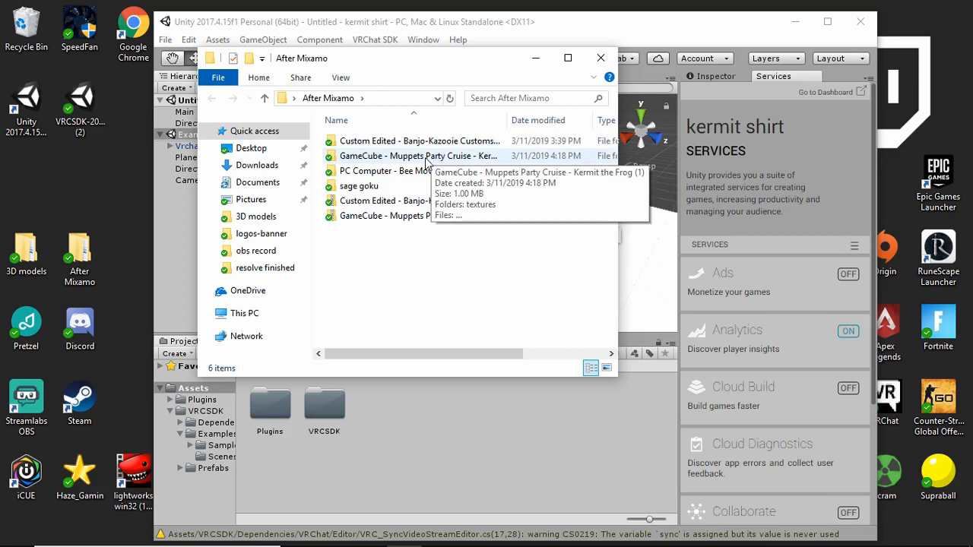
{"action": "left_click_drag", "start_coordinate": [426, 160], "coordinate": [440, 449]}
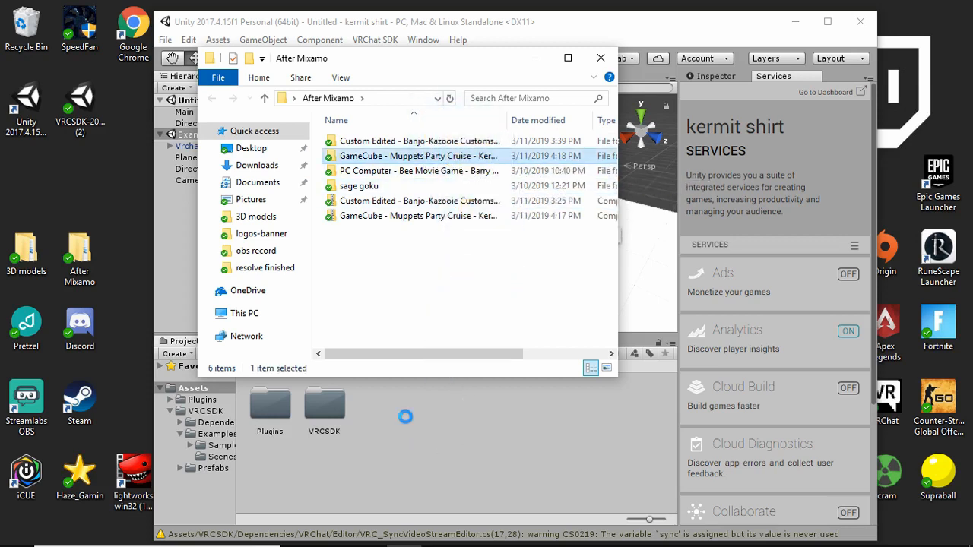
{"action": "left_click", "coordinate": [600, 59]}
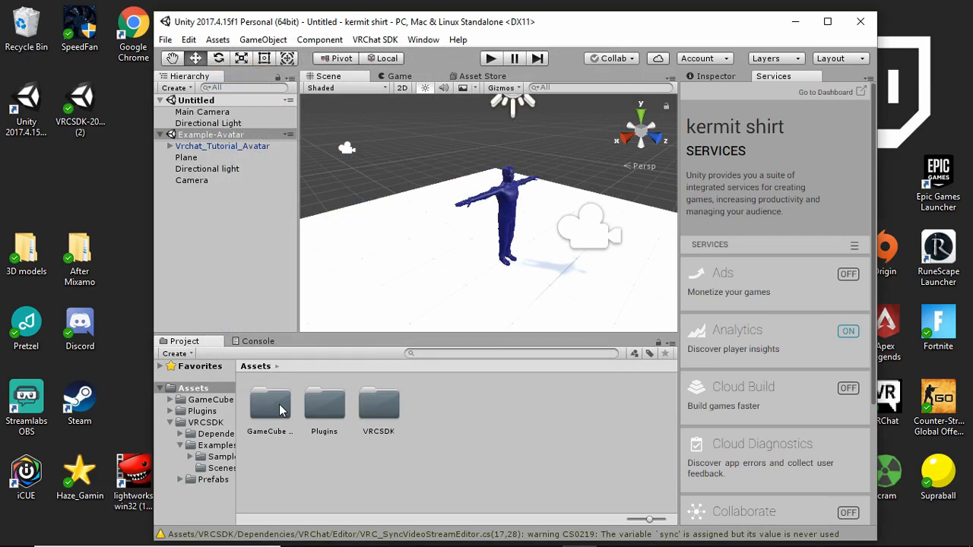
- Place the Kermit model from its asset folder in the Untitled scene, show its Inspector properties and return to the root Assets folder
{"action": "double_click", "coordinate": [279, 410]}
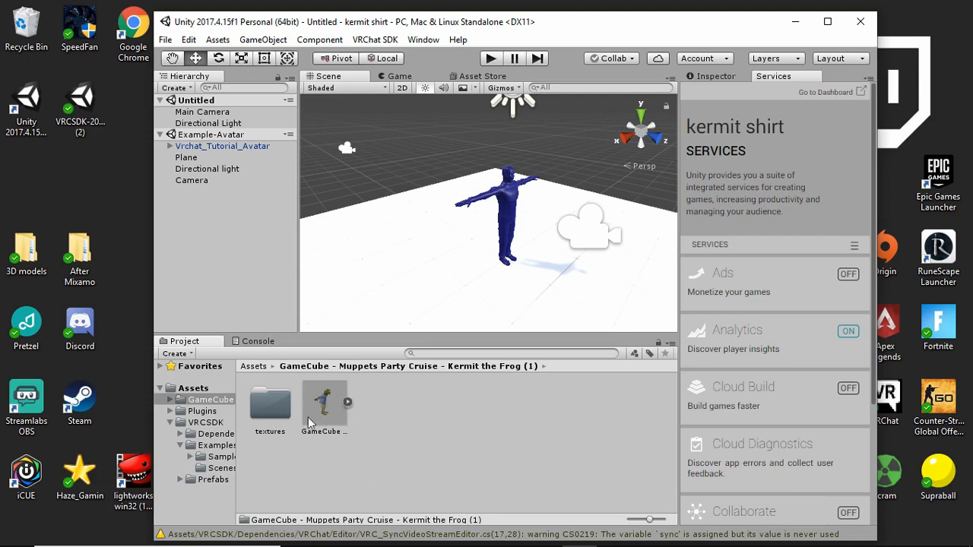
{"action": "left_click_drag", "start_coordinate": [323, 410], "coordinate": [254, 131]}
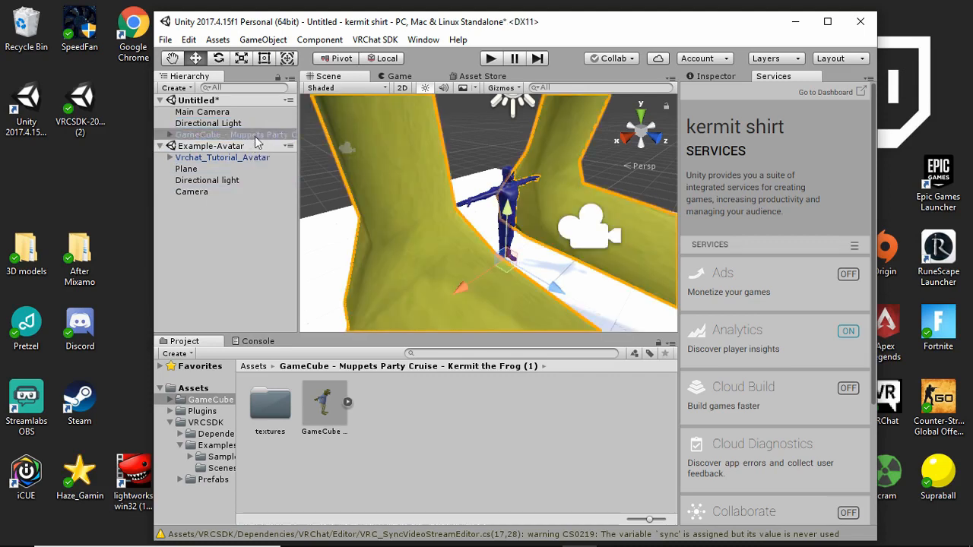
{"action": "left_click", "coordinate": [729, 76]}
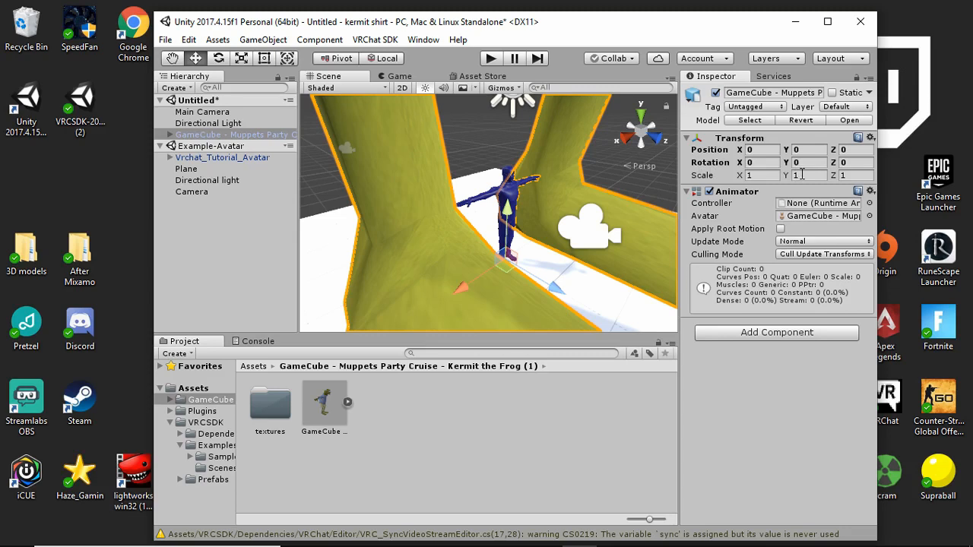
{"action": "left_click", "coordinate": [253, 368]}
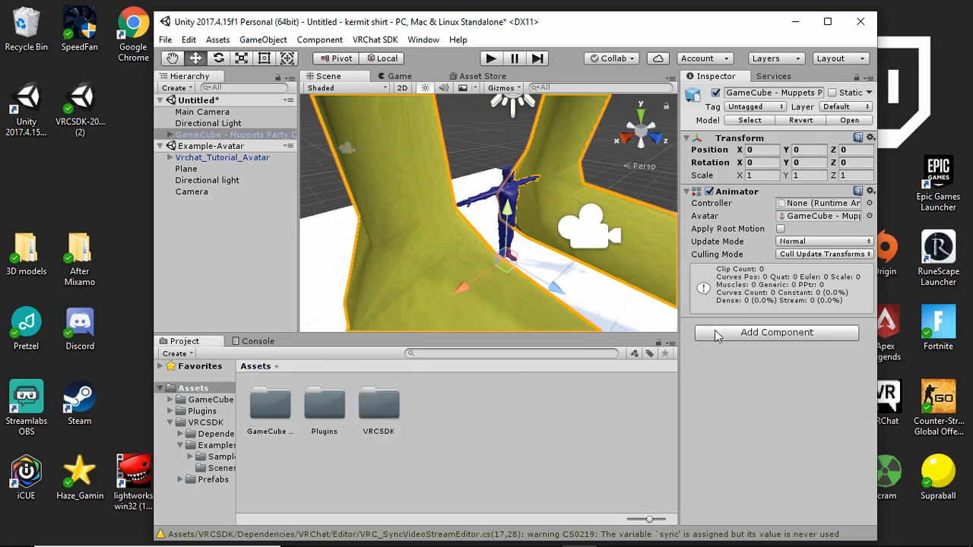
- Scale the Kermit model down to 0.02 on the X, Y and Z axes
{"action": "left_click", "coordinate": [759, 176]}
{"action": "left_click", "coordinate": [822, 175]}
{"action": "key", "text": "BackSpace"}
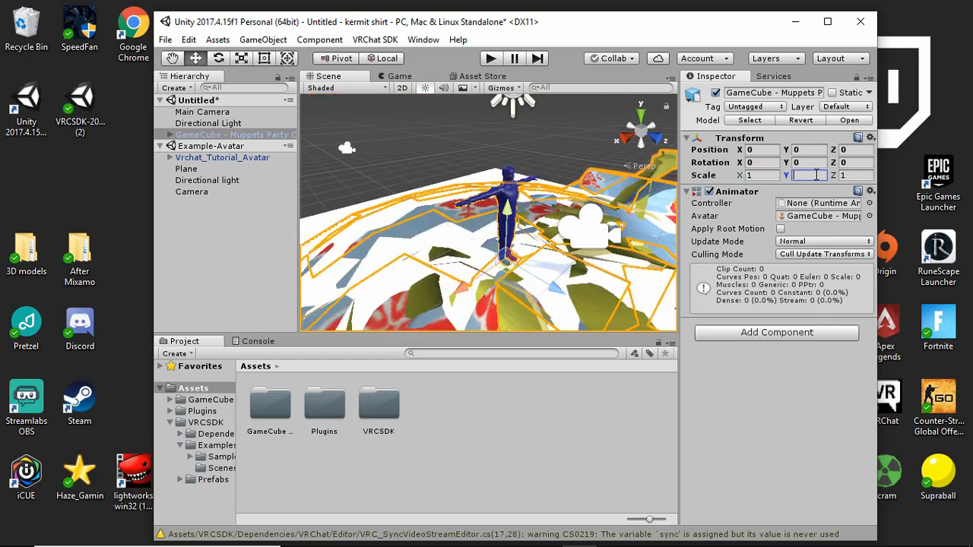
{"action": "type", "text": ".02"}
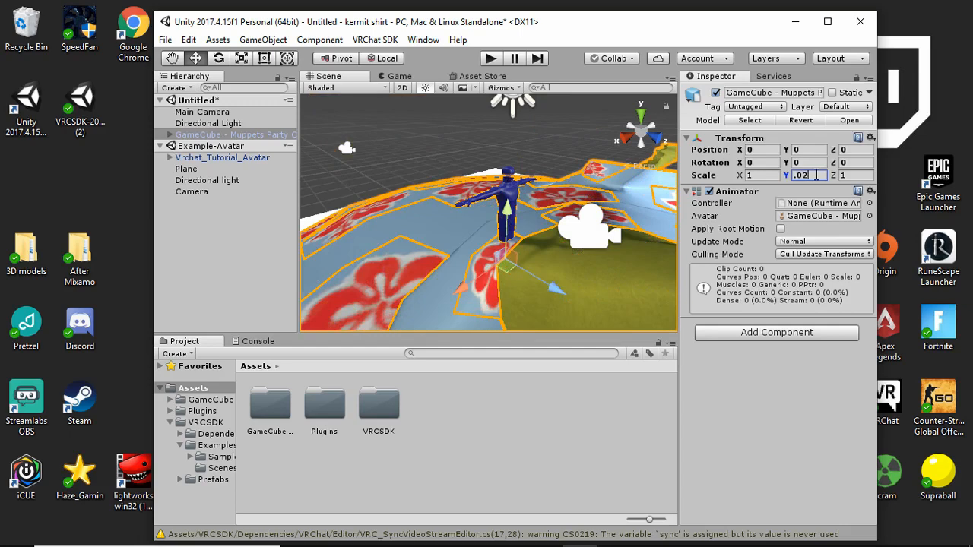
{"action": "left_click", "coordinate": [846, 176]}
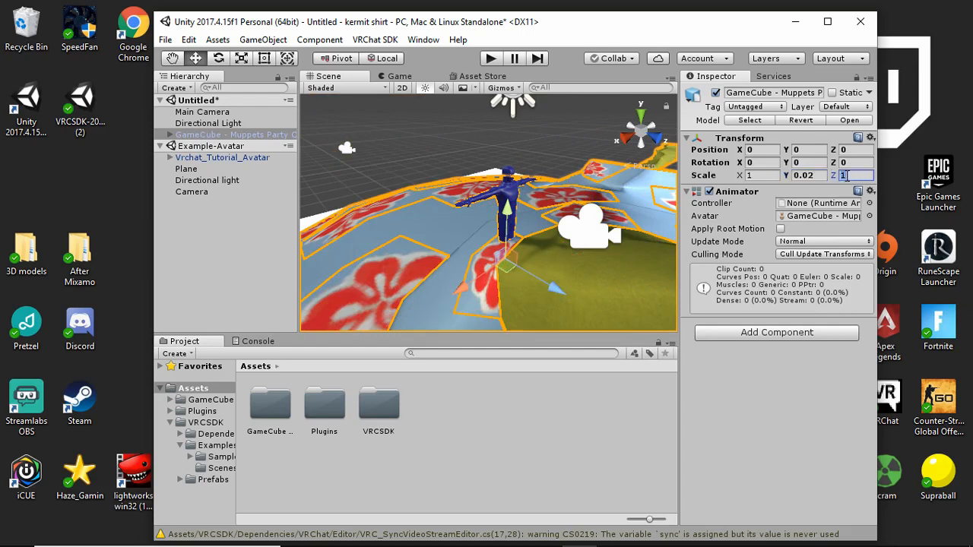
{"action": "key", "text": "BackSpace"}
{"action": "type", "text": "."}
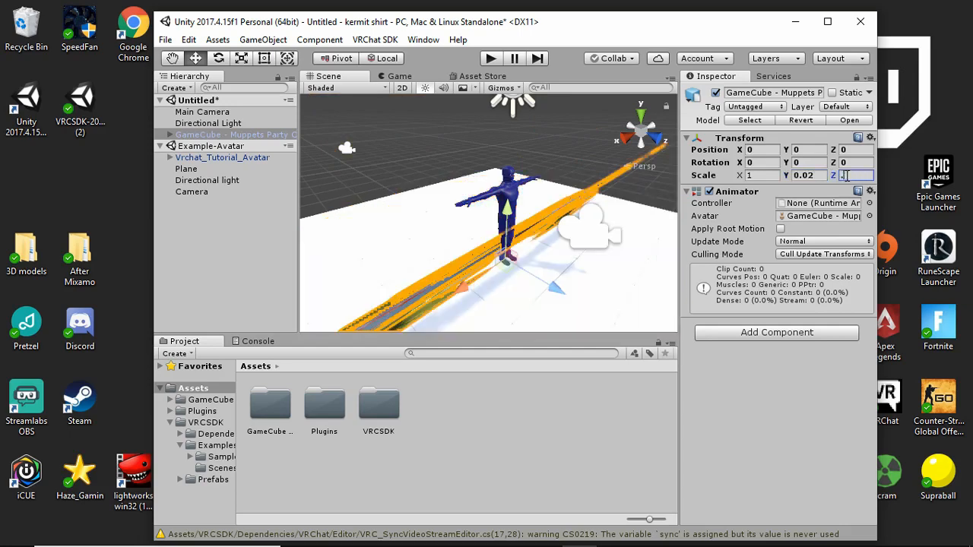
{"action": "type", "text": "02"}
{"action": "left_click", "coordinate": [758, 176]}
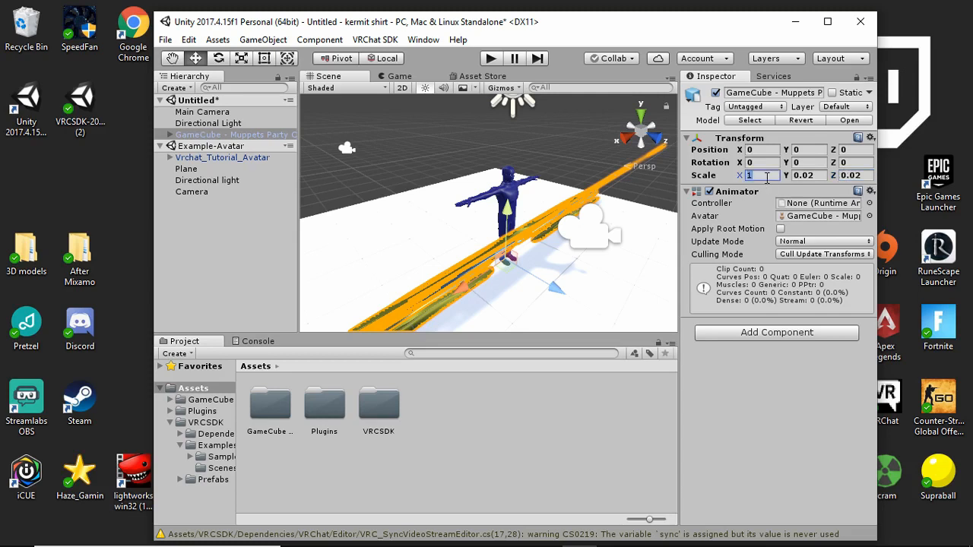
{"action": "key", "text": "BackSpace"}
{"action": "type", "text": ".02"}
{"action": "left_click", "coordinate": [783, 190]}
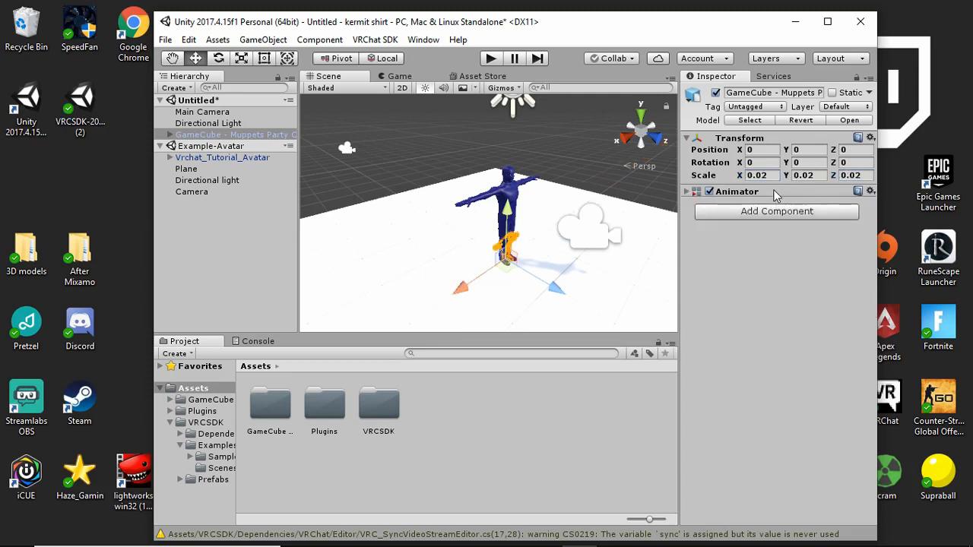
- Try Y scales of 0.08 and 0.07 for the Kermit model against the tutorial avatar, and settle on 0.06
{"action": "left_click", "coordinate": [815, 177]}
{"action": "left_click", "coordinate": [816, 177]}
{"action": "key", "text": "BackSpace"}
{"action": "type", "text": "8"}
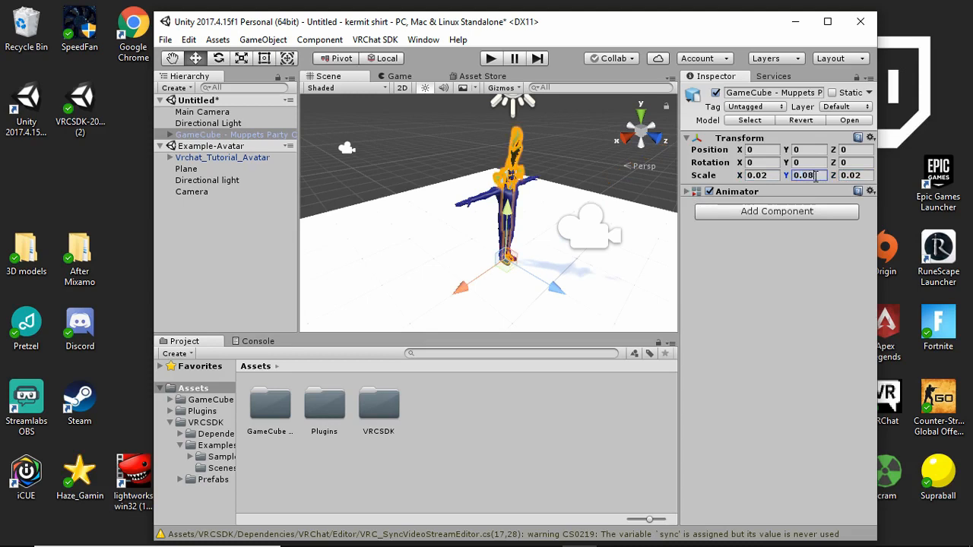
{"action": "key", "text": "BackSpace"}
{"action": "type", "text": "7"}
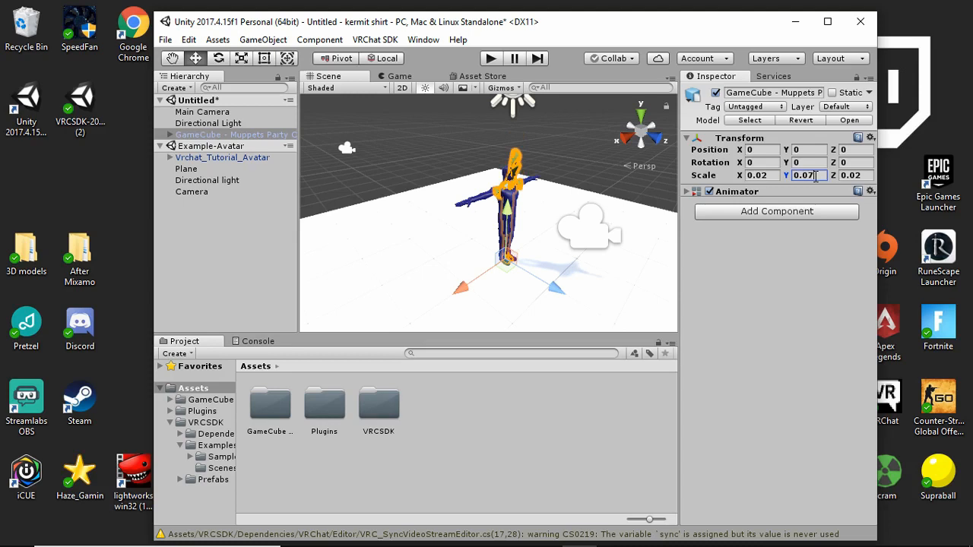
{"action": "key", "text": "BackSpace"}
{"action": "type", "text": "6"}
- Set the Kermit model's X and Z scale to 0.06
{"action": "left_click", "coordinate": [774, 175]}
{"action": "key", "text": "BackSpace"}
{"action": "type", "text": "6"}
{"action": "left_click", "coordinate": [868, 176]}
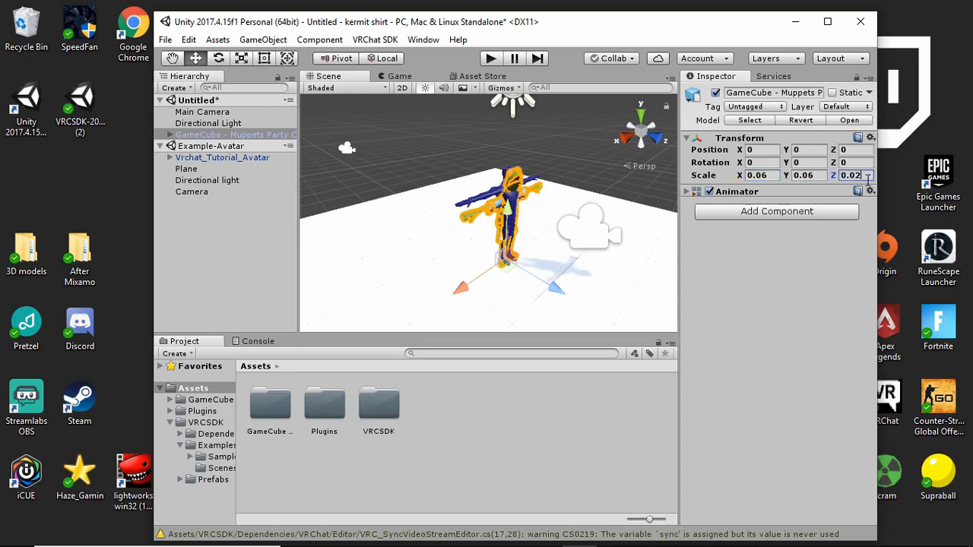
{"action": "key", "text": "BackSpace"}
{"action": "type", "text": "6"}
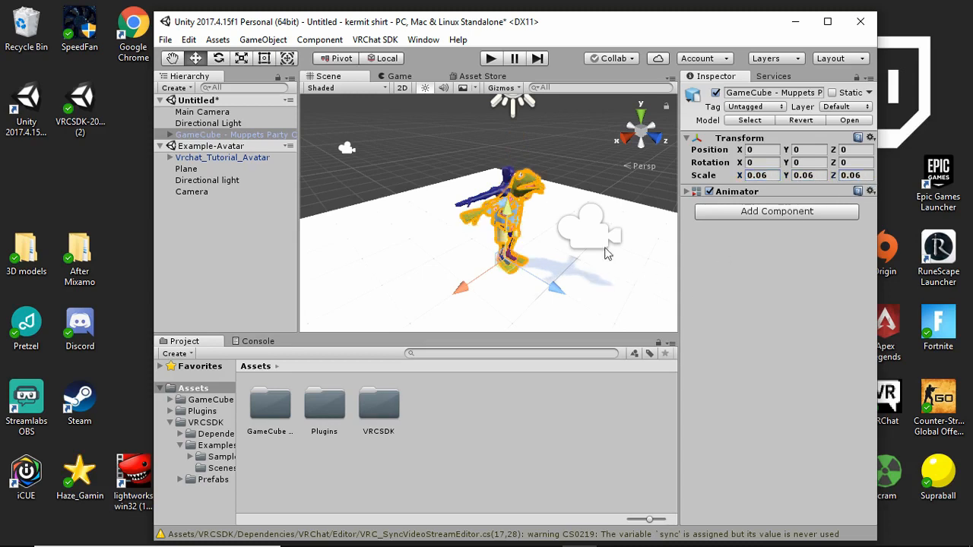
- Deselect the Kermit model and remove the Example-Avatar scene from the Hierarchy
{"action": "left_click", "coordinate": [541, 174]}
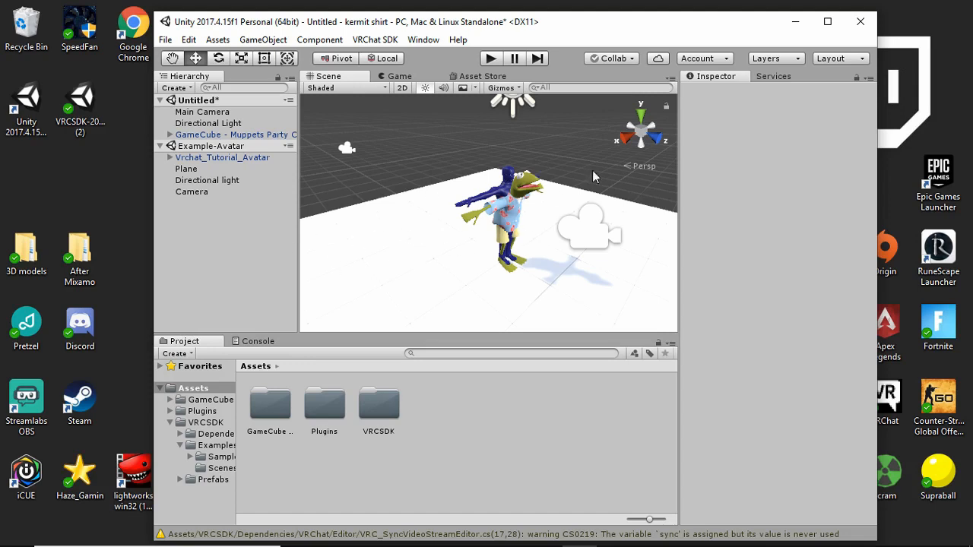
{"action": "right_click", "coordinate": [237, 149]}
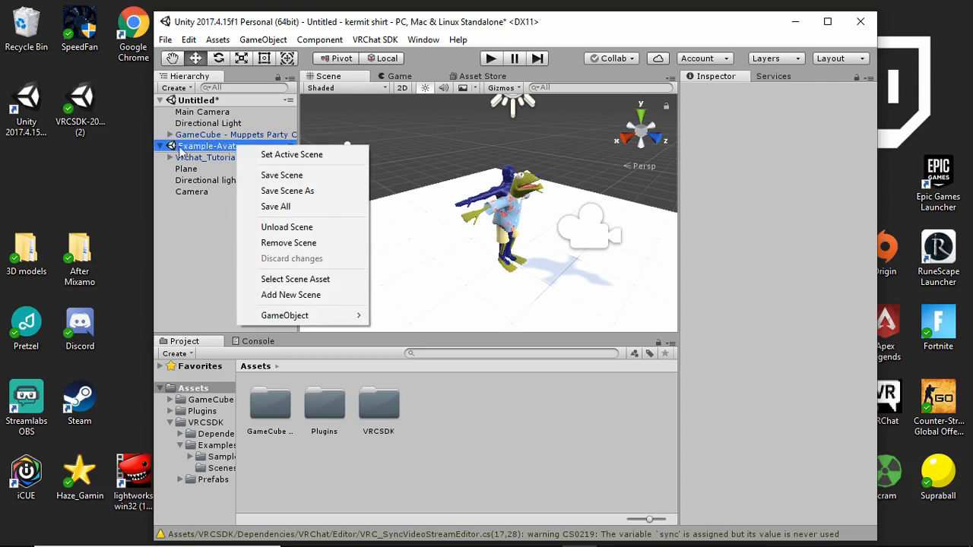
{"action": "left_click", "coordinate": [322, 245]}
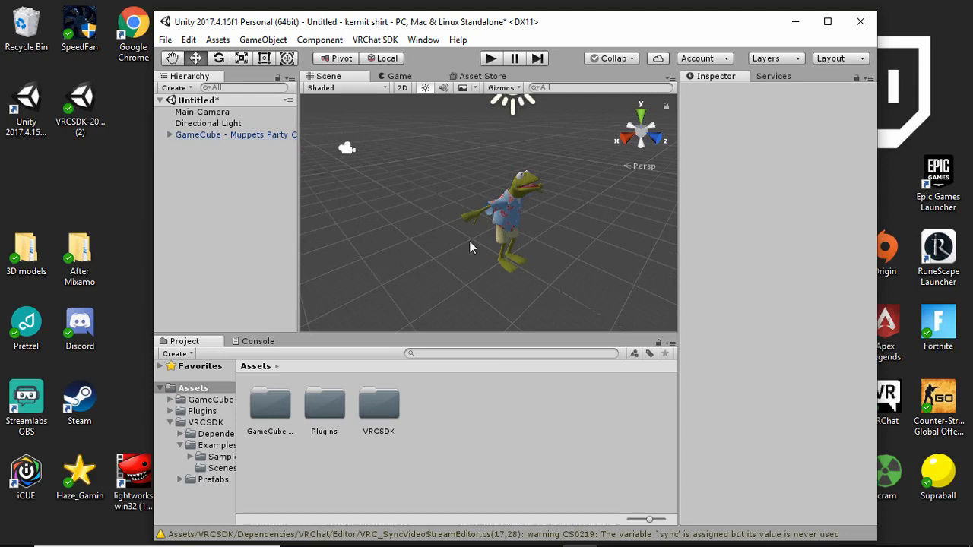
- Move the Main Camera in front of Kermit to about Z 1.26 and set its Y rotation to 180
{"action": "scroll", "coordinate": [374, 202], "scroll_direction": "down", "scroll_amount": 2}
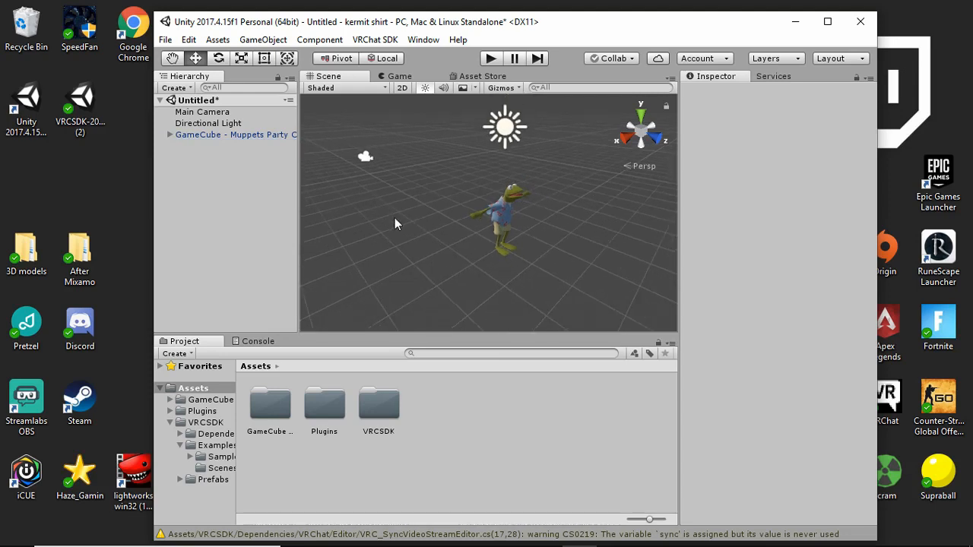
{"action": "scroll", "coordinate": [410, 201], "scroll_direction": "down", "scroll_amount": 1}
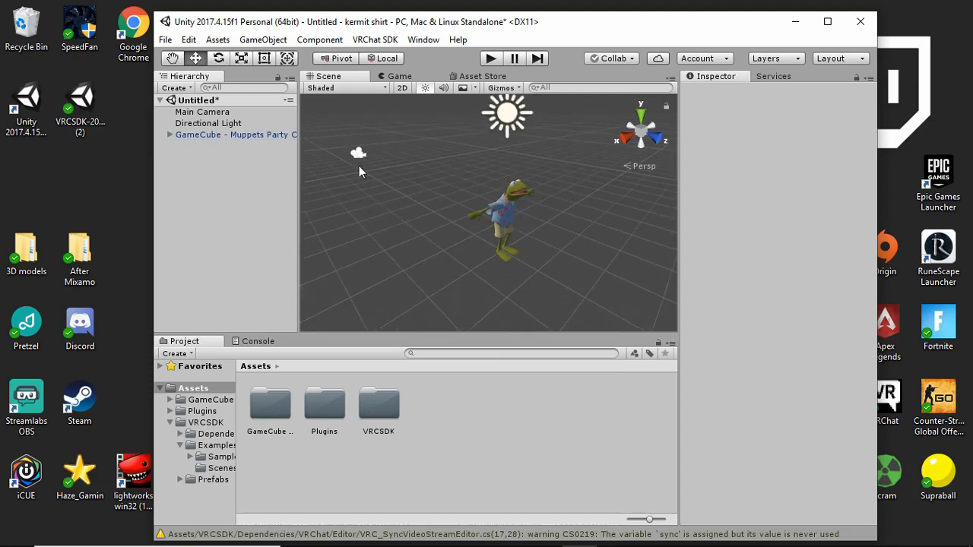
{"action": "left_click_drag", "start_coordinate": [384, 199], "coordinate": [454, 235], "text": "alt"}
{"action": "scroll", "coordinate": [354, 188], "scroll_direction": "down", "scroll_amount": 2}
{"action": "left_click", "coordinate": [309, 187]}
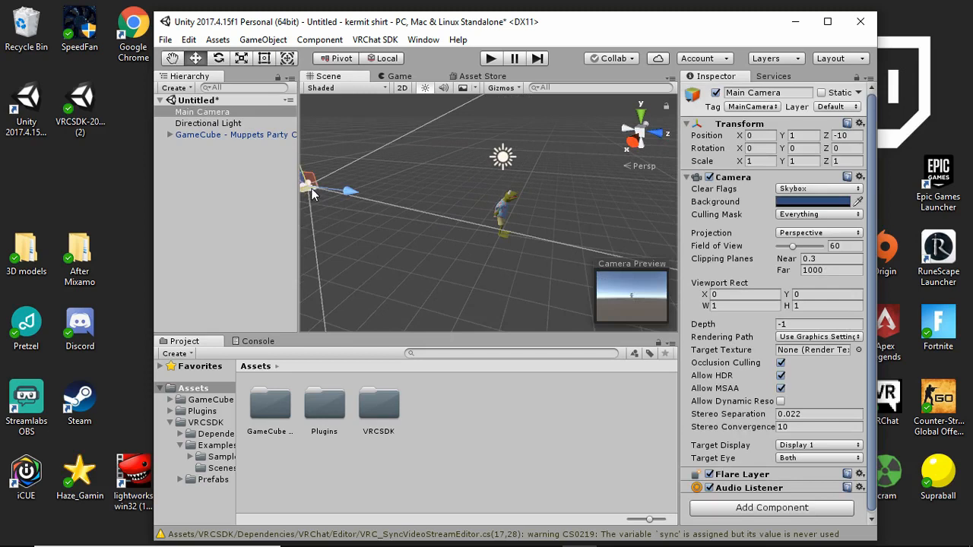
{"action": "left_click_drag", "start_coordinate": [344, 195], "coordinate": [509, 208]}
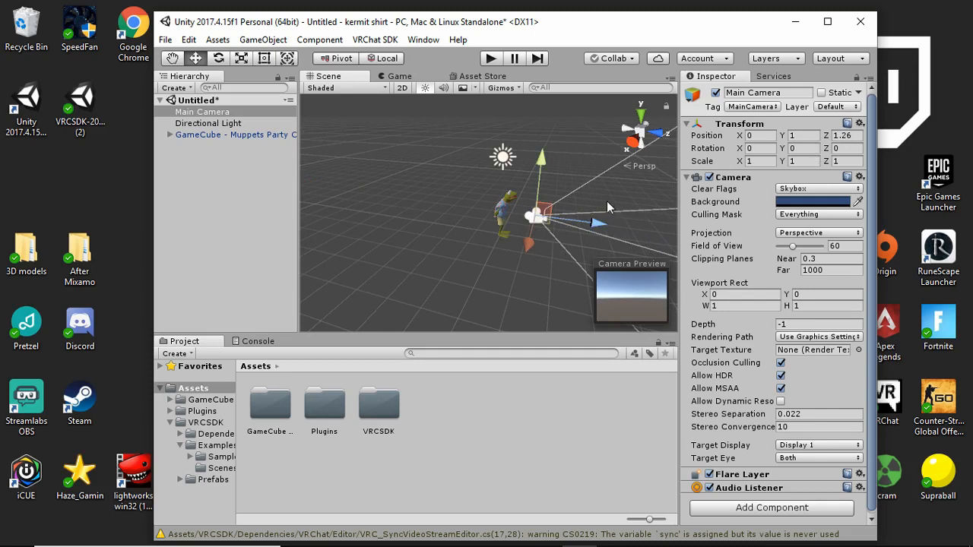
{"action": "left_click", "coordinate": [805, 149]}
{"action": "type", "text": "180"}
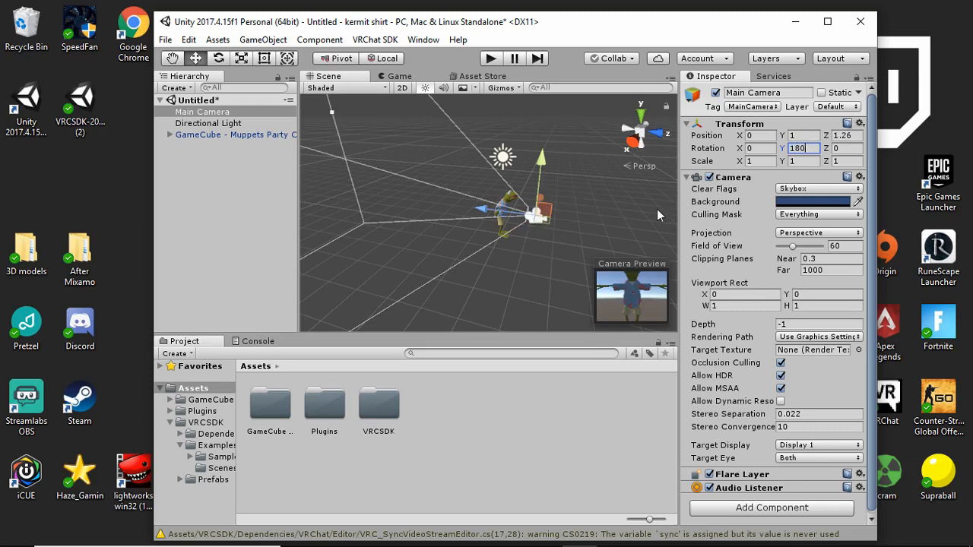
- Raise the Main Camera to about Y 1.56, shift it to about X 0.05 to frame Kermit's upper body, and select Kermit
{"action": "left_click", "coordinate": [583, 206]}
{"action": "left_click", "coordinate": [543, 220]}
{"action": "left_click_drag", "start_coordinate": [541, 161], "coordinate": [547, 146]}
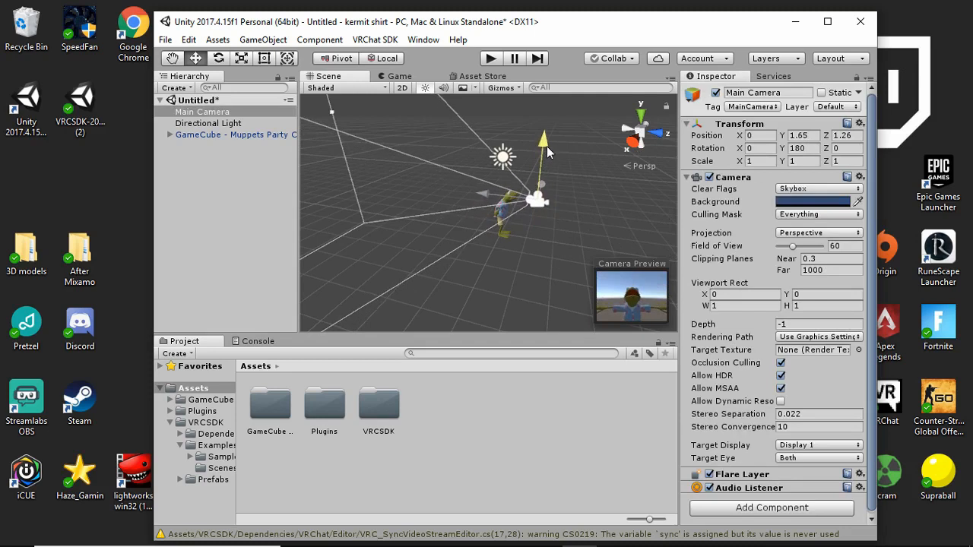
{"action": "mouse_move", "coordinate": [532, 202]}
{"action": "left_mouse_down"}
{"action": "mouse_move", "coordinate": [540, 191]}
{"action": "mouse_move", "coordinate": [537, 199]}
{"action": "left_mouse_up"}
{"action": "left_click_drag", "start_coordinate": [549, 143], "coordinate": [550, 147]}
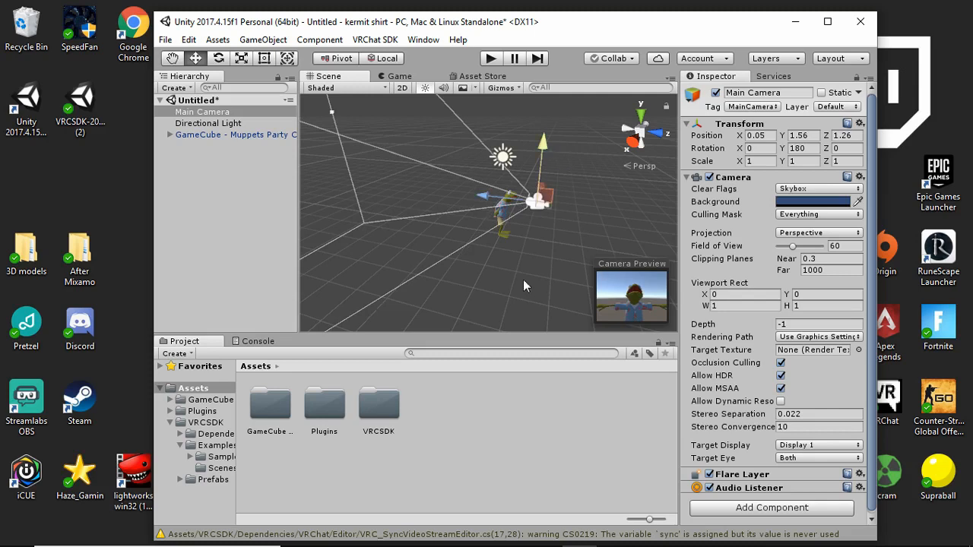
{"action": "left_click", "coordinate": [275, 267]}
{"action": "left_click", "coordinate": [505, 210]}
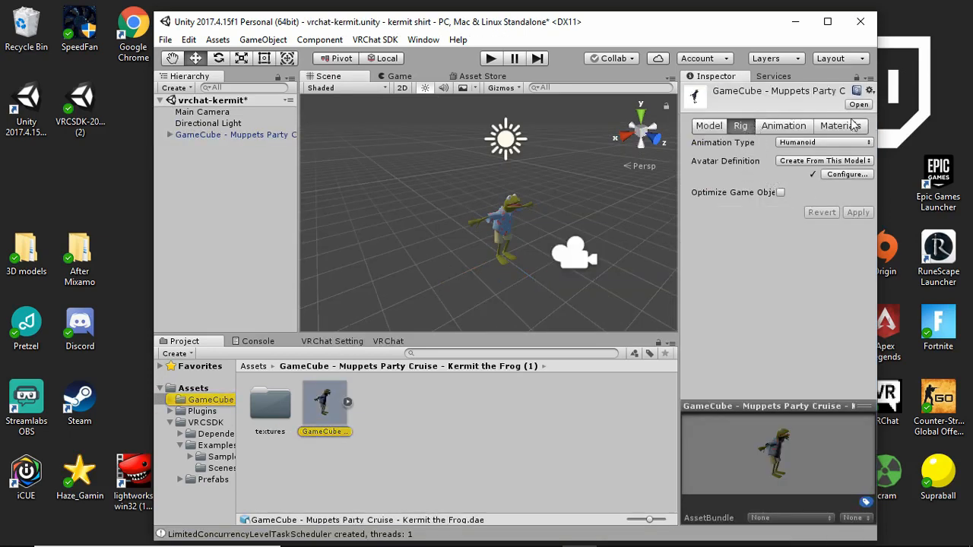
- Change the animation type of the Kermit model asset's rig to Generic
{"action": "left_click", "coordinate": [828, 143]}
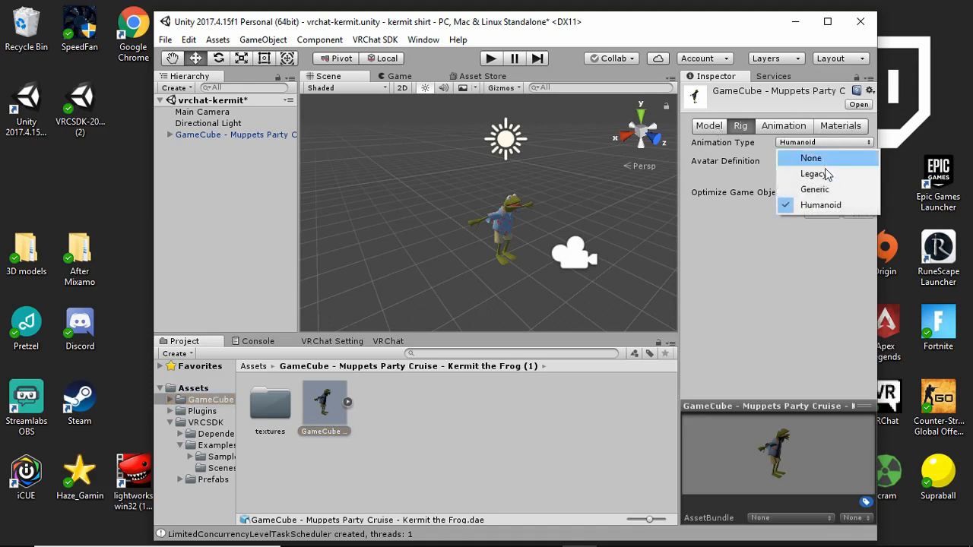
{"action": "left_click", "coordinate": [821, 191]}
{"action": "left_click", "coordinate": [738, 263]}
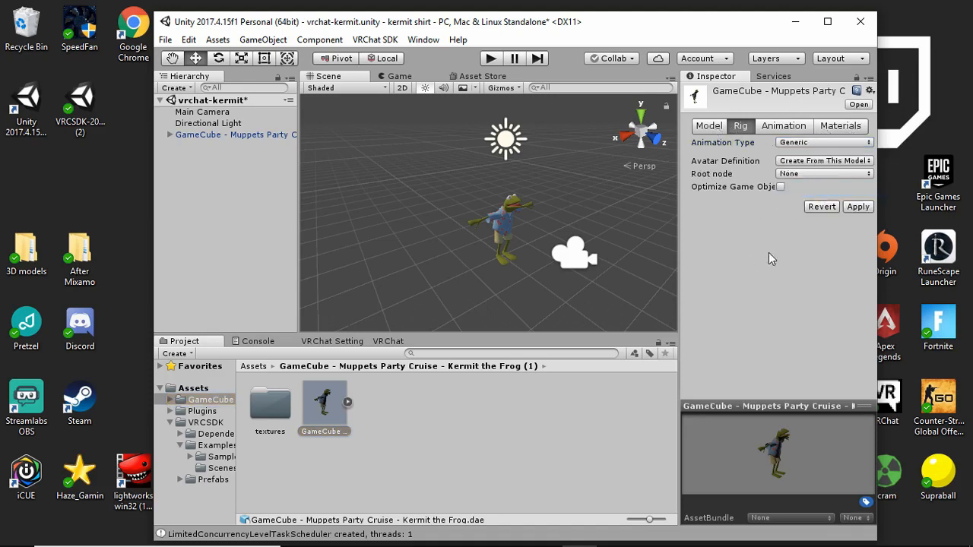
- Set the Kermit model asset's rig animation type to Humanoid and apply the rig settings
{"action": "left_click", "coordinate": [841, 143]}
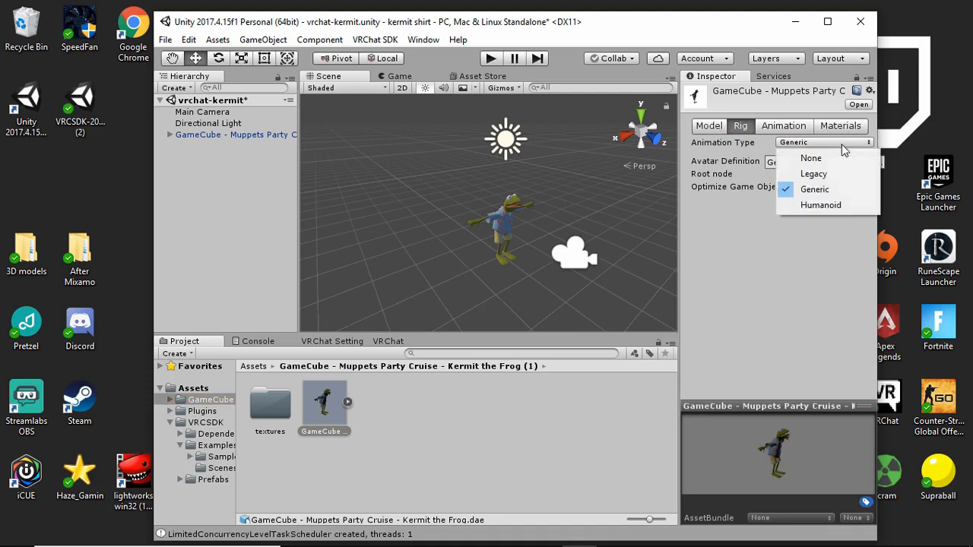
{"action": "left_click", "coordinate": [822, 206]}
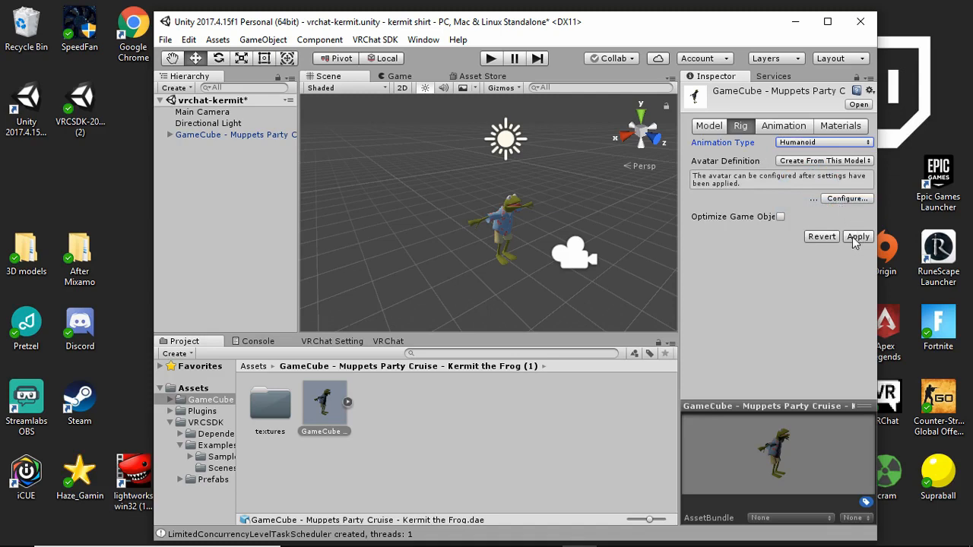
{"action": "left_click", "coordinate": [852, 236]}
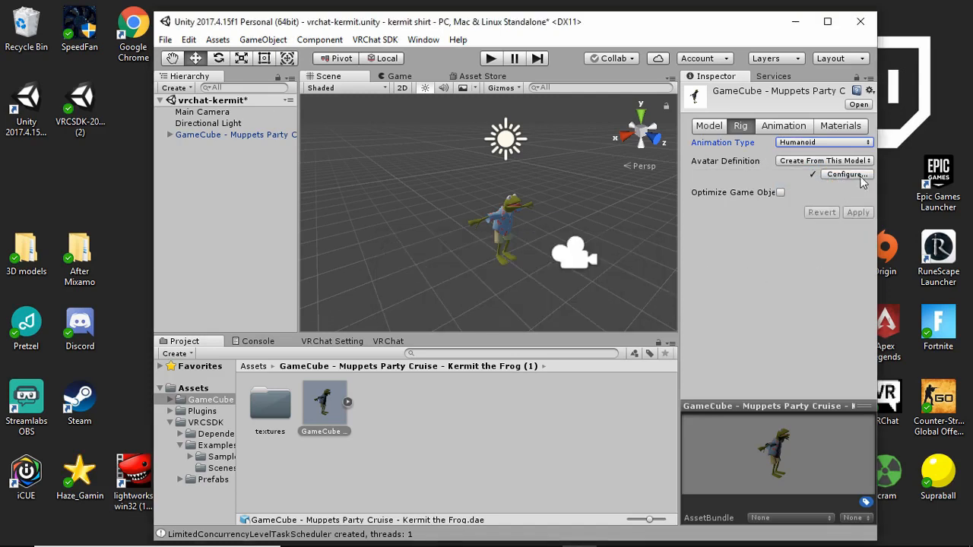
- Open the Kermit rig's avatar configuration, saving the vrchat-kermit scene changes, and select the unassigned Toes bones of both legs in the mapping
{"action": "left_click", "coordinate": [848, 175]}
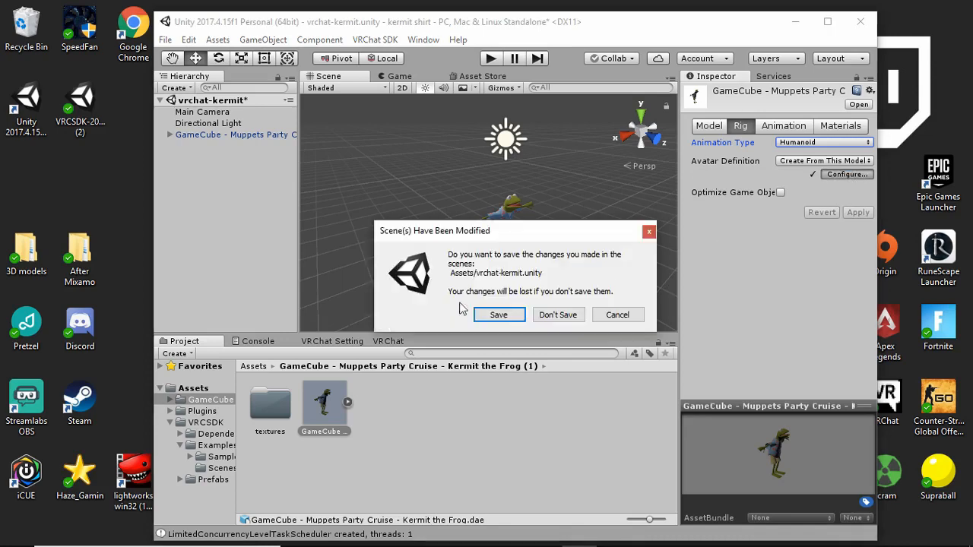
{"action": "left_click", "coordinate": [507, 314]}
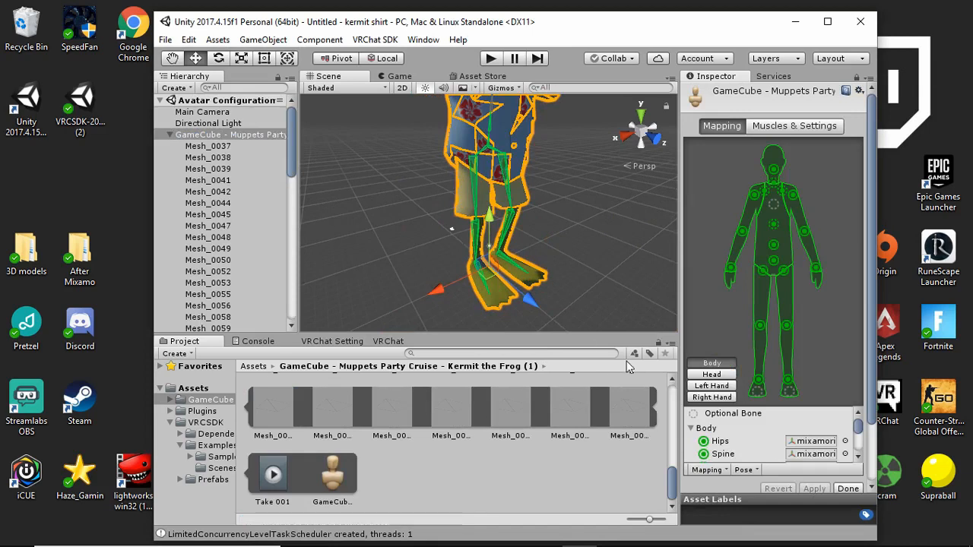
{"action": "scroll", "coordinate": [768, 446], "scroll_direction": "down", "scroll_amount": 5}
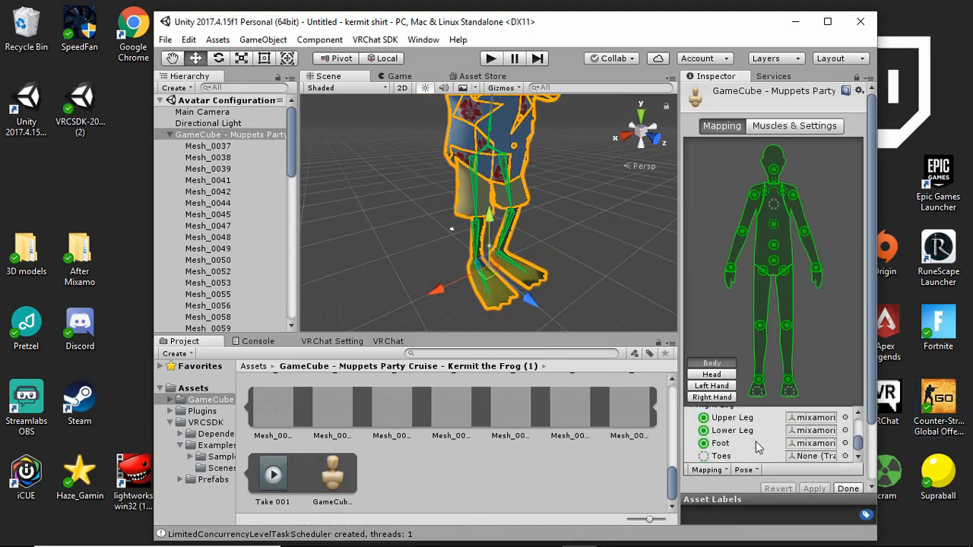
{"action": "left_click", "coordinate": [703, 457]}
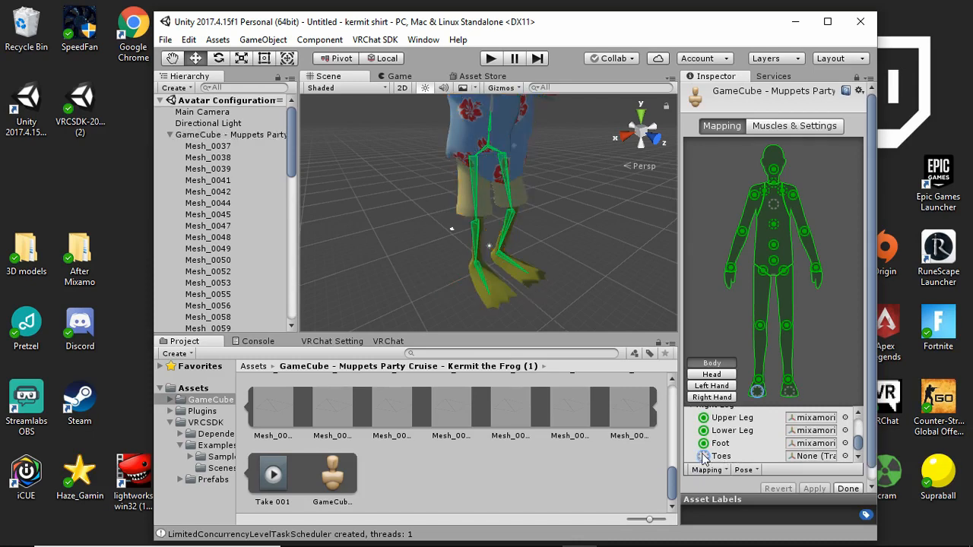
{"action": "scroll", "coordinate": [705, 456], "scroll_direction": "down", "scroll_amount": 1}
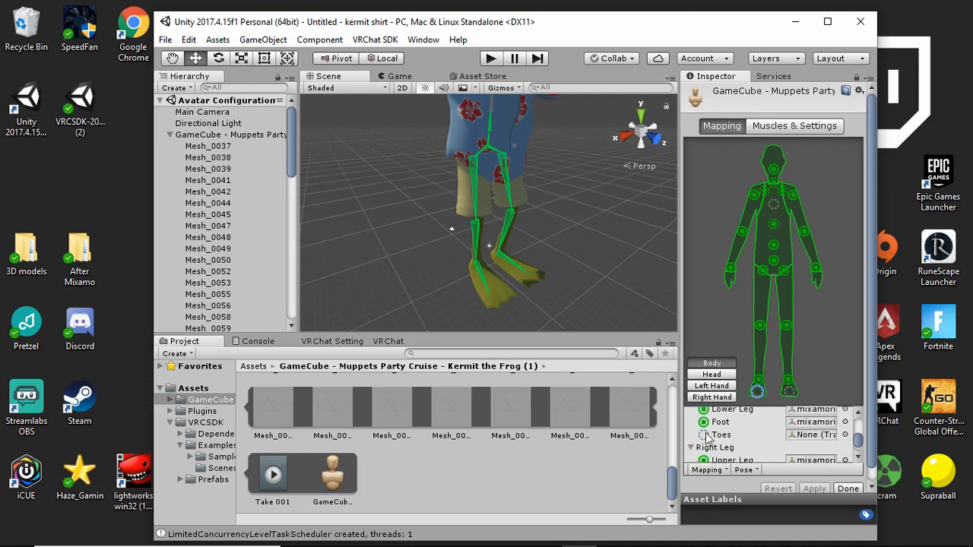
{"action": "left_click", "coordinate": [704, 436]}
- Select the Upper Chest bone in the body mapping and choose the mixamorig_Spine2 transform for the Chest bone
{"action": "scroll", "coordinate": [704, 439], "scroll_direction": "up", "scroll_amount": 5}
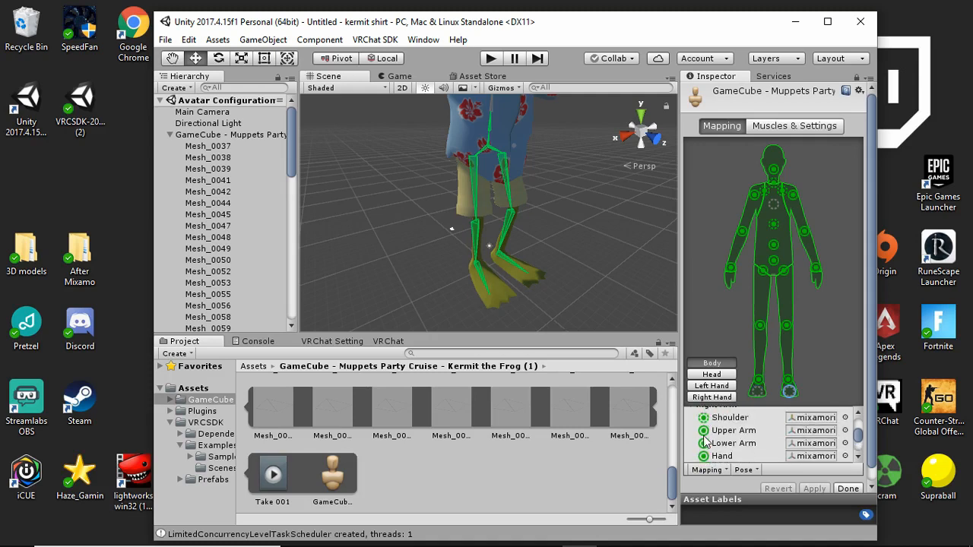
{"action": "scroll", "coordinate": [704, 439], "scroll_direction": "up", "scroll_amount": 1}
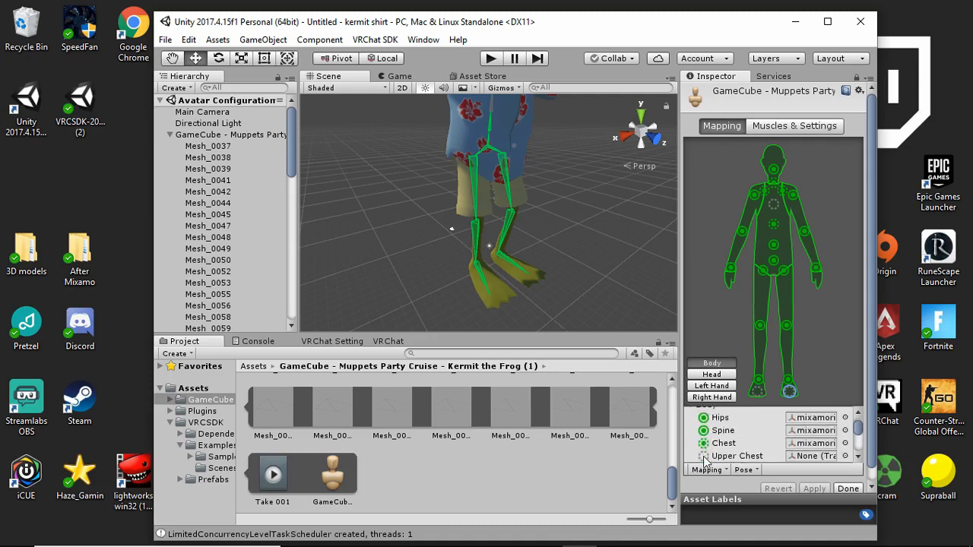
{"action": "left_click", "coordinate": [704, 456]}
{"action": "left_click", "coordinate": [844, 444]}
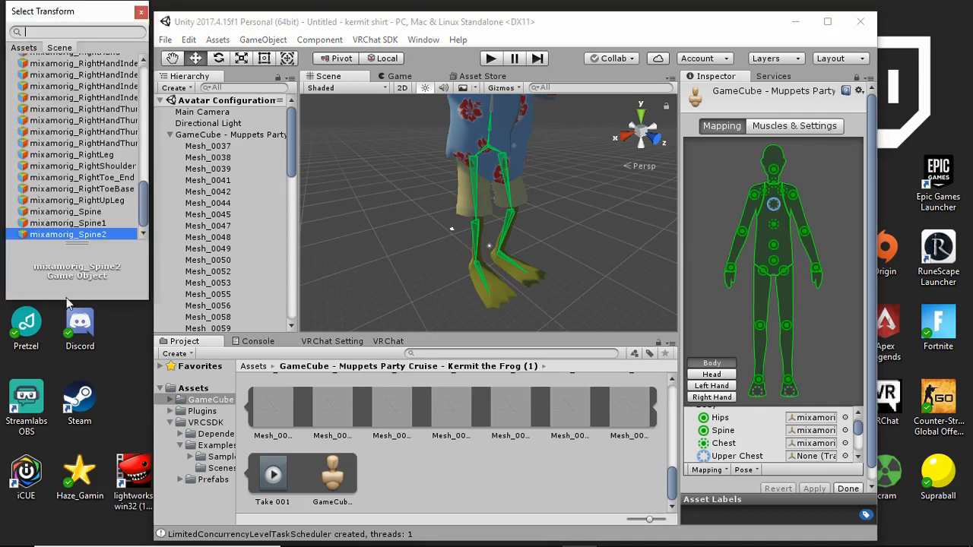
{"action": "double_click", "coordinate": [107, 241]}
{"action": "scroll", "coordinate": [734, 437], "scroll_direction": "down", "scroll_amount": 5}
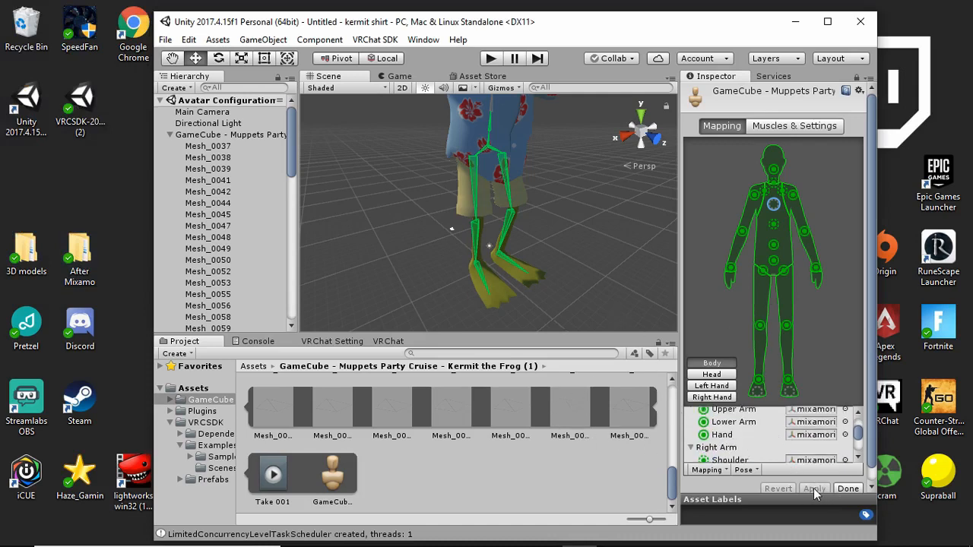
- Finish the Kermit rig's avatar configuration and return to the vrchat-kermit scene
{"action": "left_click", "coordinate": [847, 489]}
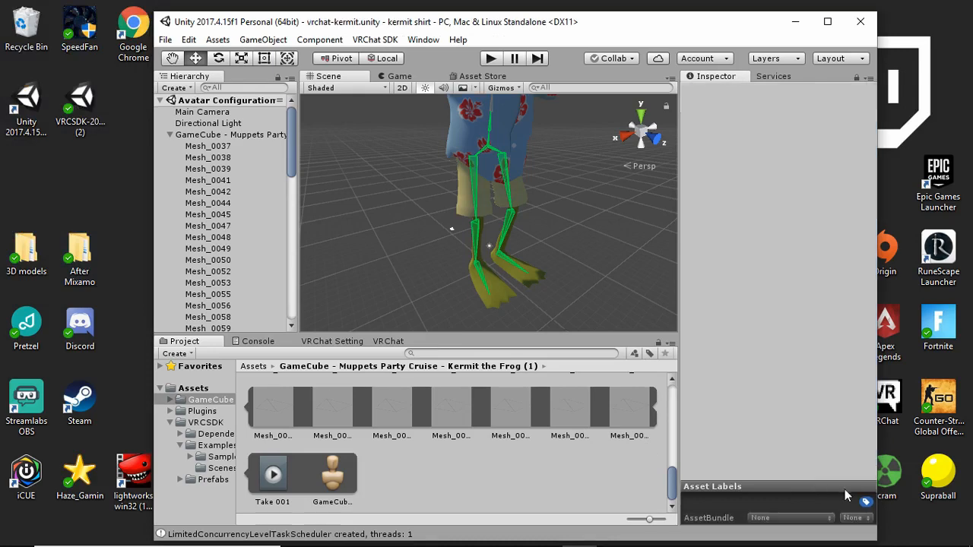
{"action": "scroll", "coordinate": [505, 258], "scroll_direction": "up", "scroll_amount": 8}
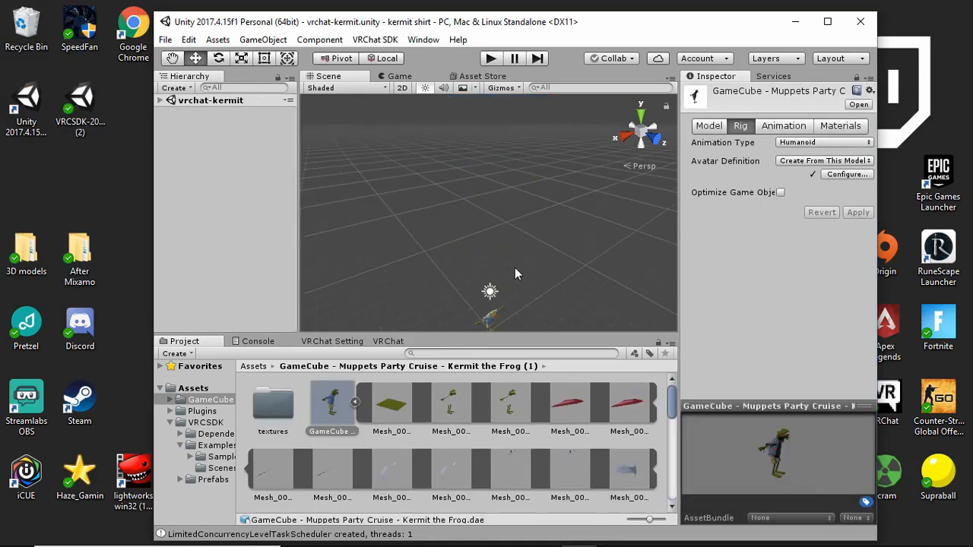
{"action": "scroll", "coordinate": [555, 196], "scroll_direction": "up", "scroll_amount": 7}
{"action": "middle_click_drag", "start_coordinate": [479, 217], "coordinate": [347, 306]}
{"action": "scroll", "coordinate": [410, 254], "scroll_direction": "down", "scroll_amount": 1}
{"action": "middle_click_drag", "start_coordinate": [430, 231], "coordinate": [452, 242]}
{"action": "scroll", "coordinate": [452, 241], "scroll_direction": "down", "scroll_amount": 5}
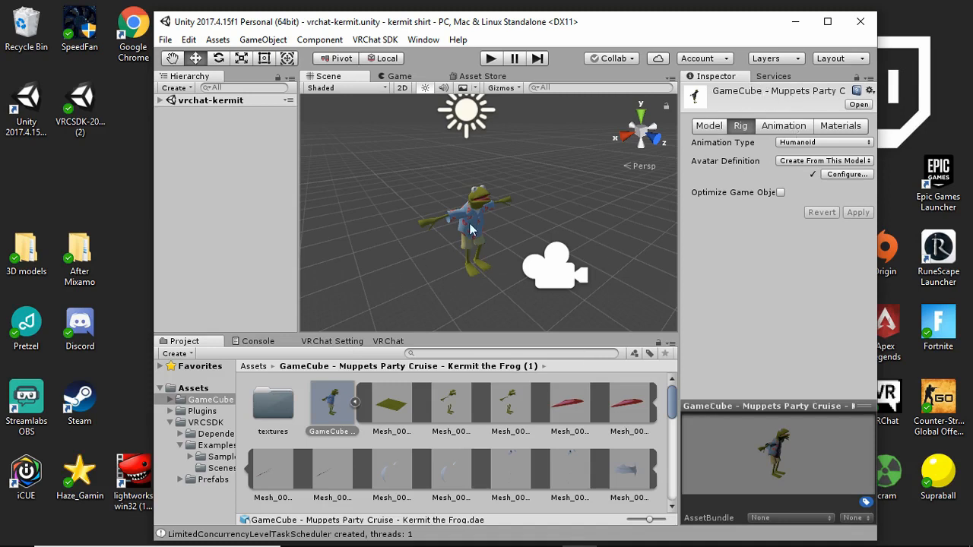
- Select the Kermit model in the scene and add a VRC_Avatar Descriptor component to it
{"action": "left_click_drag", "start_coordinate": [469, 223], "coordinate": [470, 224]}
{"action": "key", "text": "f"}
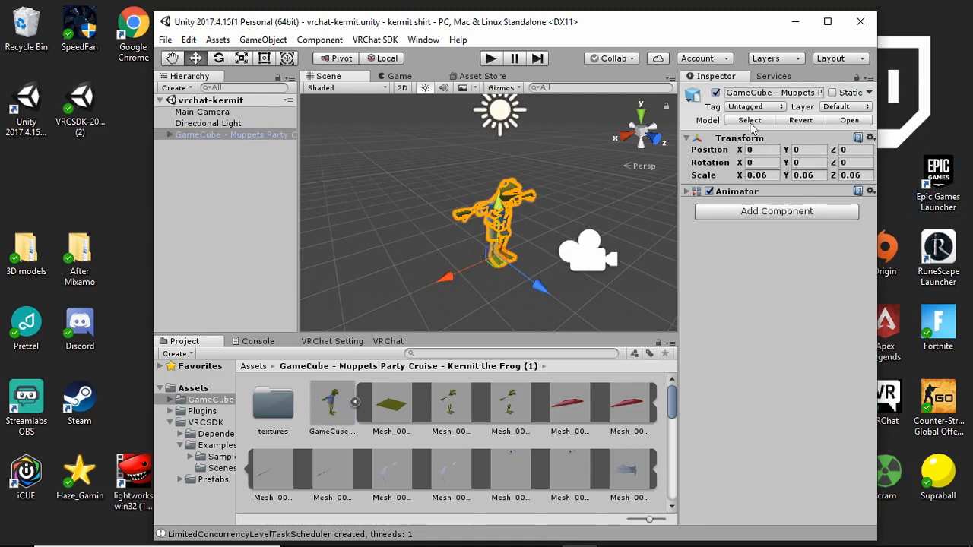
{"action": "left_click", "coordinate": [774, 213]}
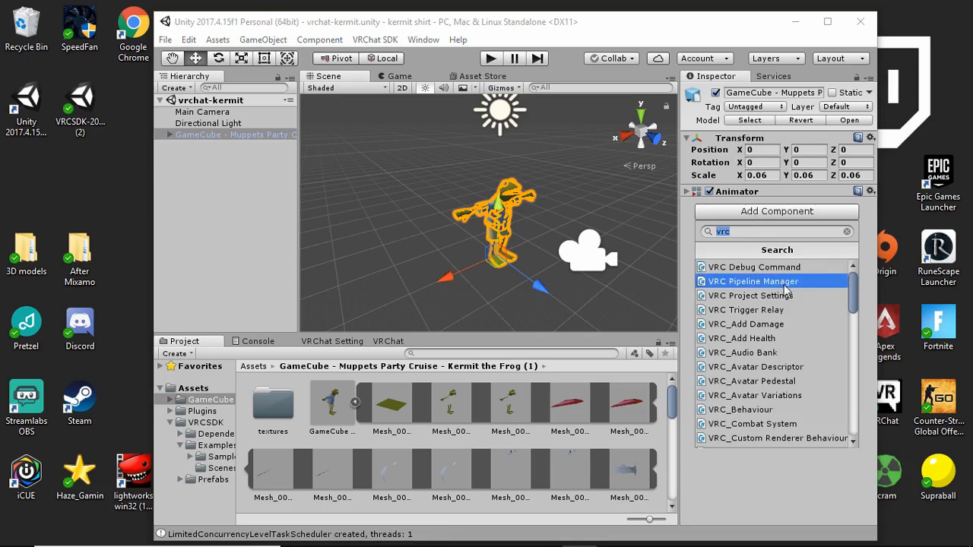
{"action": "left_click", "coordinate": [789, 368]}
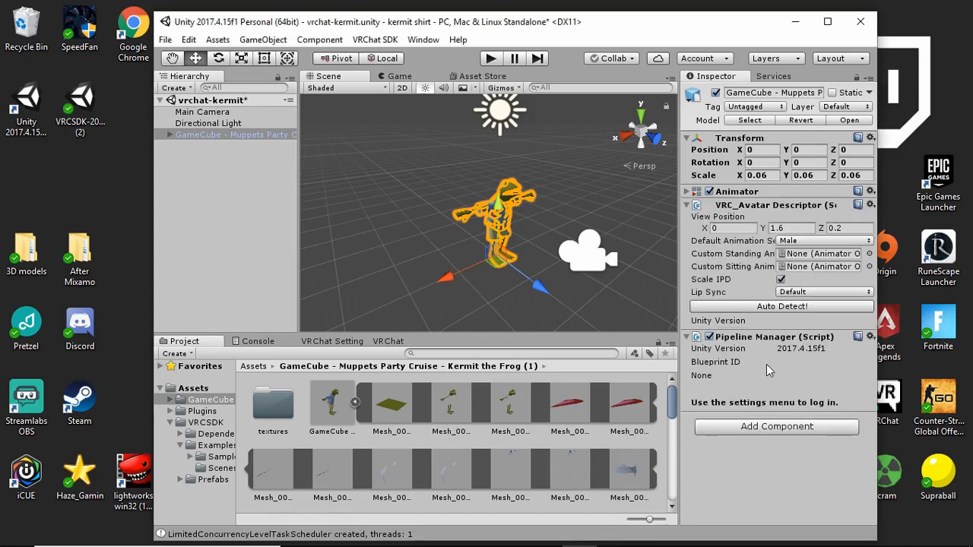
- Set the Y value of the avatar descriptor's View Position to 1.8
{"action": "scroll", "coordinate": [549, 216], "scroll_direction": "up", "scroll_amount": 5}
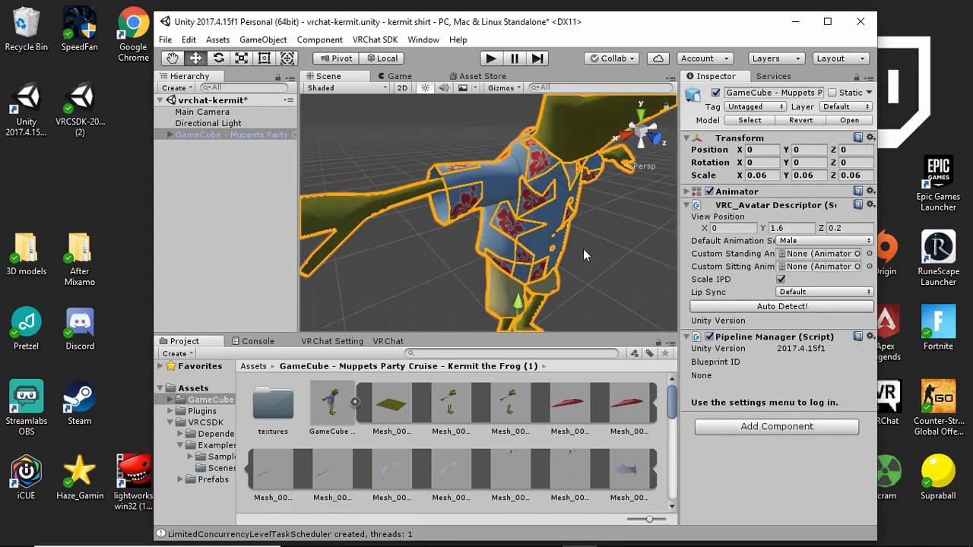
{"action": "scroll", "coordinate": [590, 259], "scroll_direction": "down", "scroll_amount": 5}
{"action": "left_click_drag", "start_coordinate": [579, 204], "coordinate": [520, 224], "text": "alt"}
{"action": "middle_click_drag", "start_coordinate": [651, 264], "coordinate": [488, 293]}
{"action": "scroll", "coordinate": [551, 168], "scroll_direction": "up", "scroll_amount": 6}
{"action": "scroll", "coordinate": [566, 180], "scroll_direction": "down", "scroll_amount": 4}
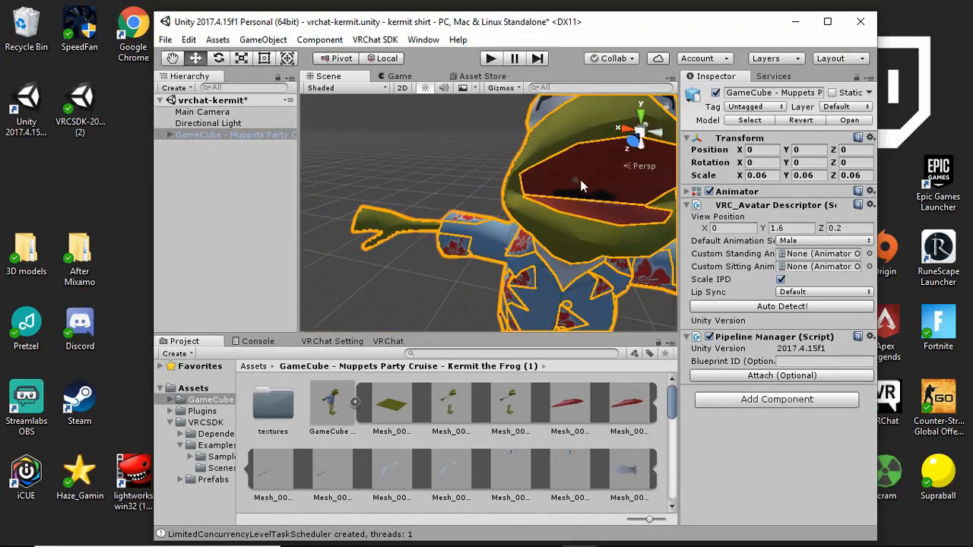
{"action": "scroll", "coordinate": [575, 178], "scroll_direction": "down", "scroll_amount": 4}
{"action": "mouse_move", "coordinate": [554, 190]}
{"action": "middle_mouse_down"}
{"action": "mouse_move", "coordinate": [548, 217]}
{"action": "mouse_move", "coordinate": [550, 204]}
{"action": "middle_mouse_up"}
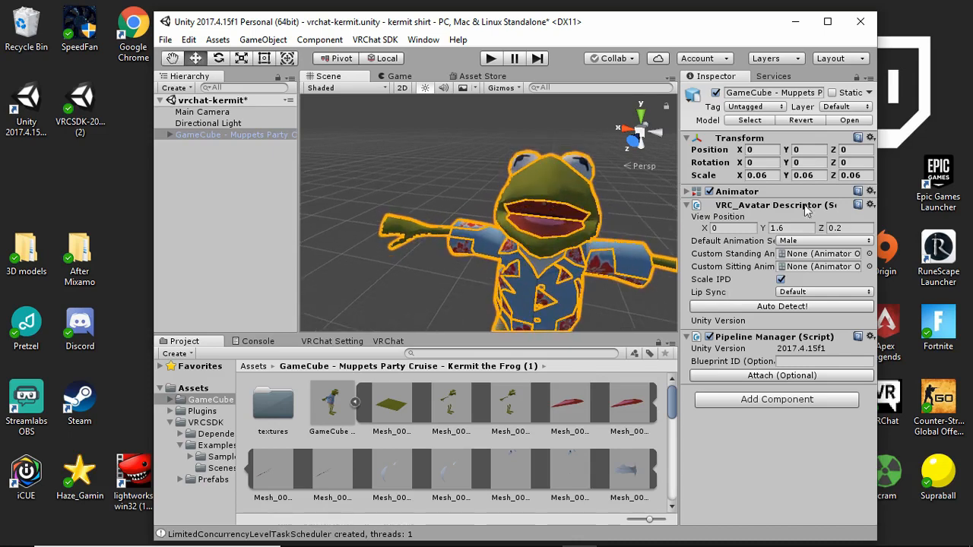
{"action": "left_click", "coordinate": [793, 229]}
{"action": "double_click", "coordinate": [793, 228]}
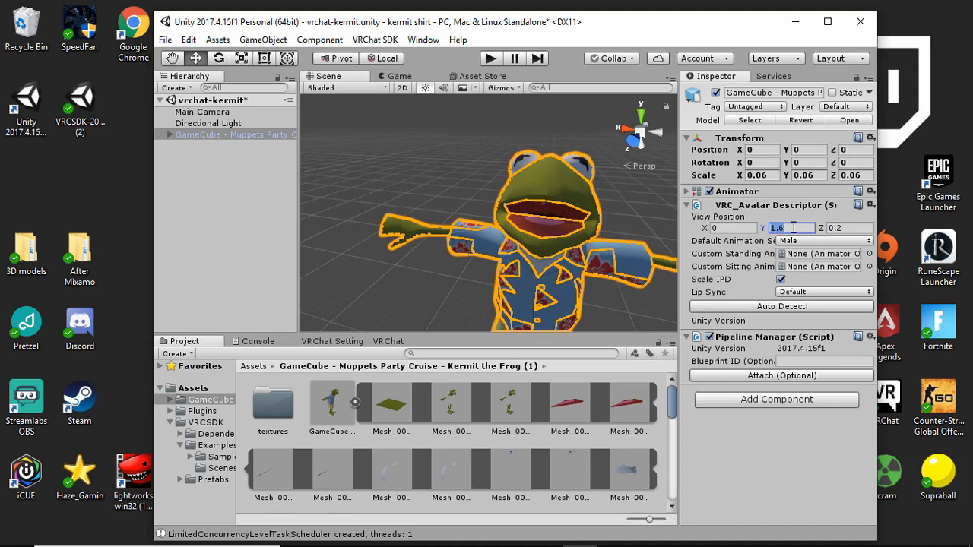
{"action": "key", "text": "BackSpace"}
{"action": "type", "text": "1"}
- Set the Z value of the avatar descriptor's View Position to 0.5 and check it on the Kermit model
{"action": "middle_click_drag", "start_coordinate": [585, 218], "coordinate": [605, 240]}
{"action": "left_click_drag", "start_coordinate": [428, 225], "coordinate": [671, 237], "text": "alt"}
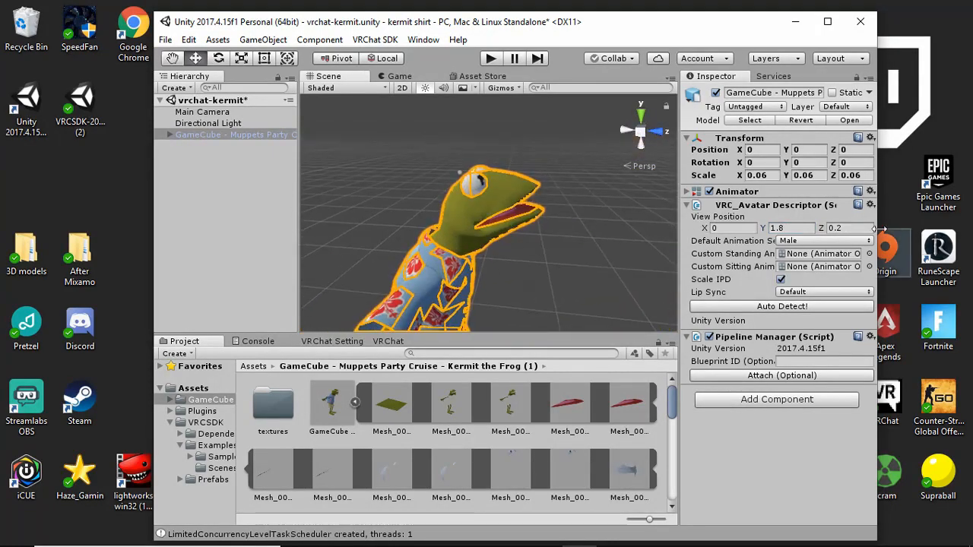
{"action": "left_click", "coordinate": [853, 229]}
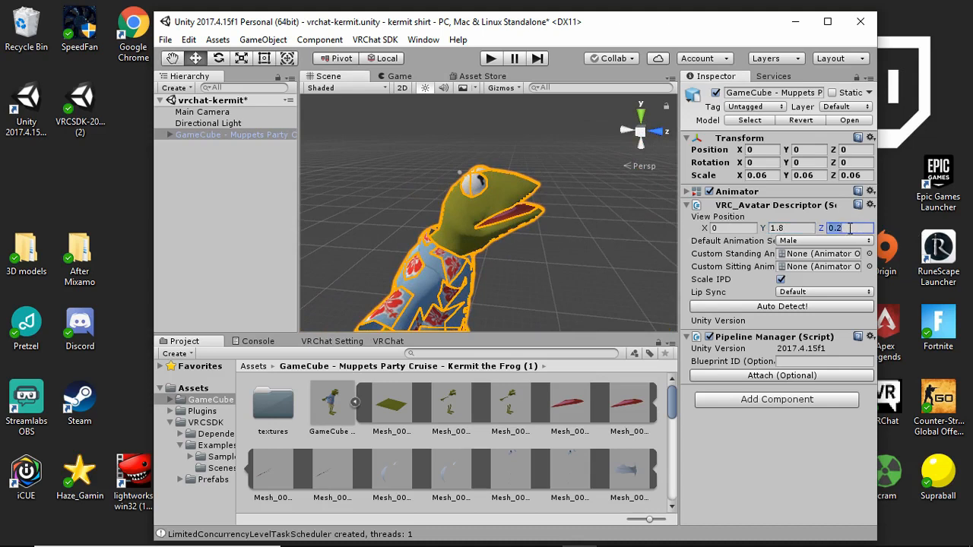
{"action": "left_click", "coordinate": [851, 228]}
{"action": "key", "text": "BackSpace"}
{"action": "type", "text": "5"}
{"action": "left_click", "coordinate": [590, 239]}
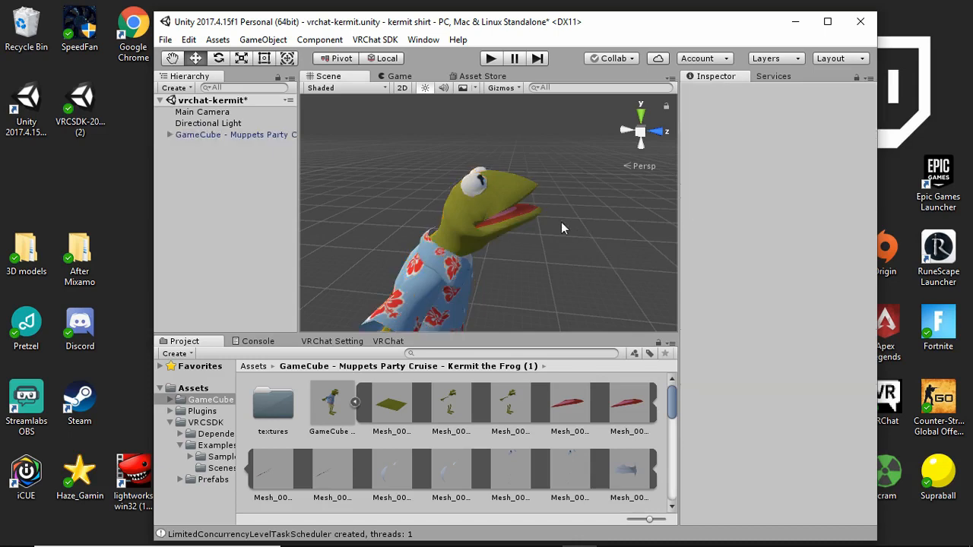
{"action": "left_click", "coordinate": [465, 204]}
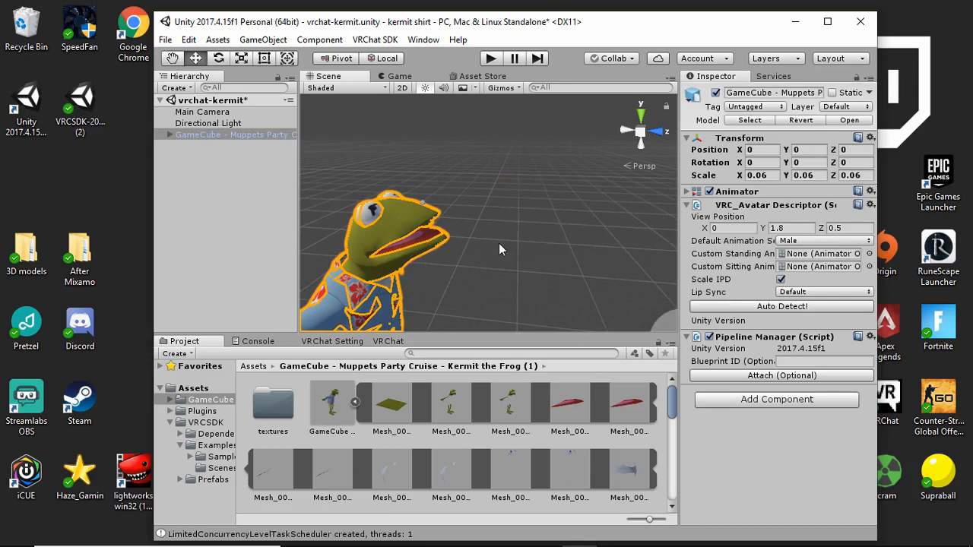
{"action": "left_click_drag", "start_coordinate": [490, 249], "coordinate": [477, 215], "text": "alt"}
{"action": "left_click_drag", "start_coordinate": [410, 275], "coordinate": [520, 253], "text": "alt"}
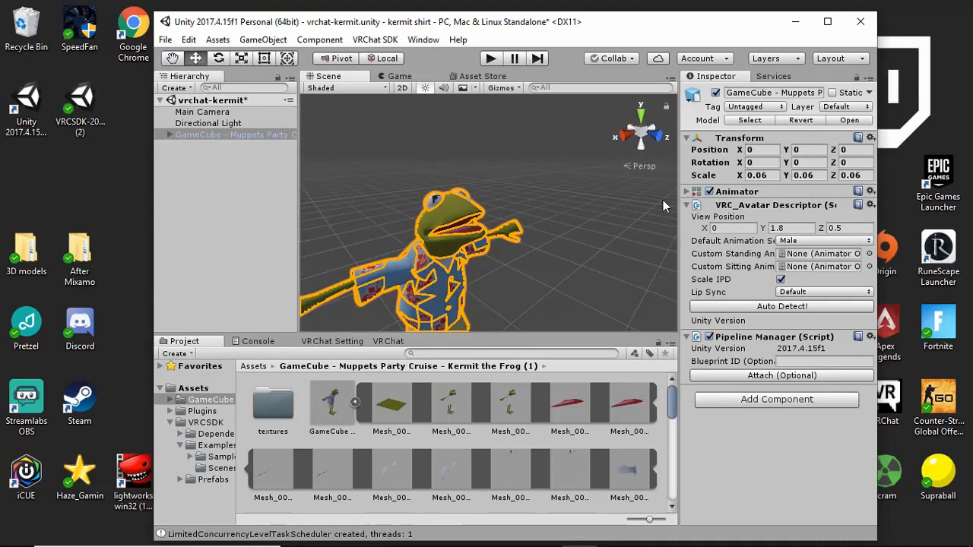
- Review the Kermit avatar's entry in the VRChat SDK and start its build and publish
{"action": "mouse_move", "coordinate": [524, 543]}
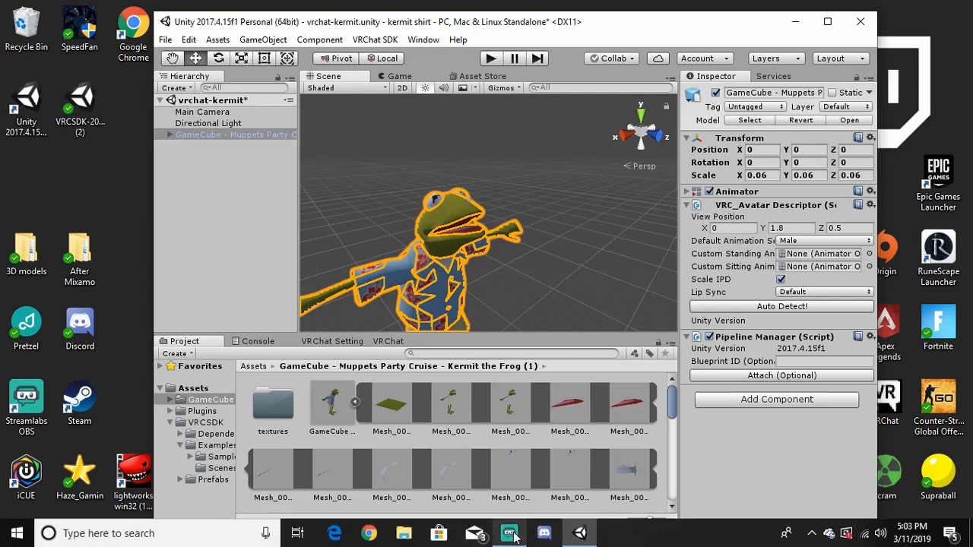
{"action": "left_click", "coordinate": [542, 276]}
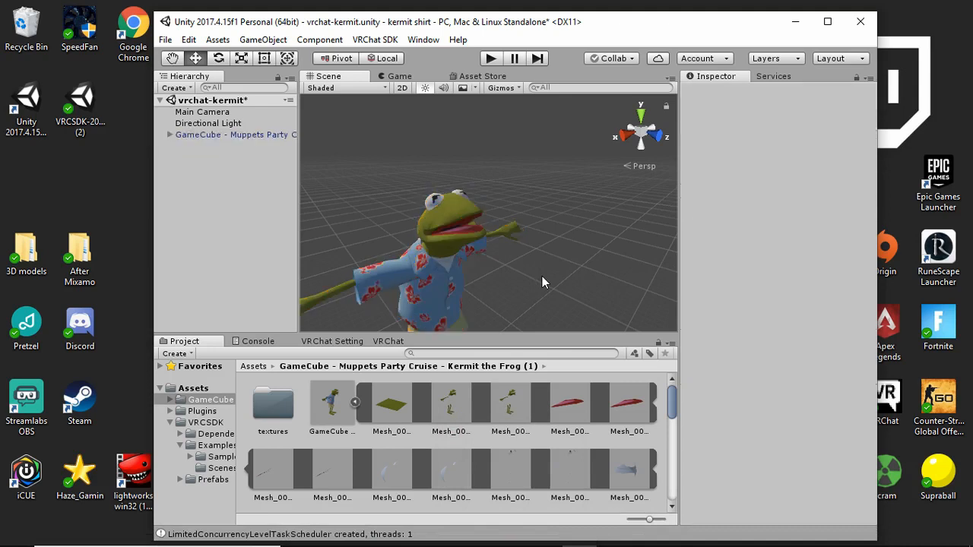
{"action": "left_click", "coordinate": [387, 342]}
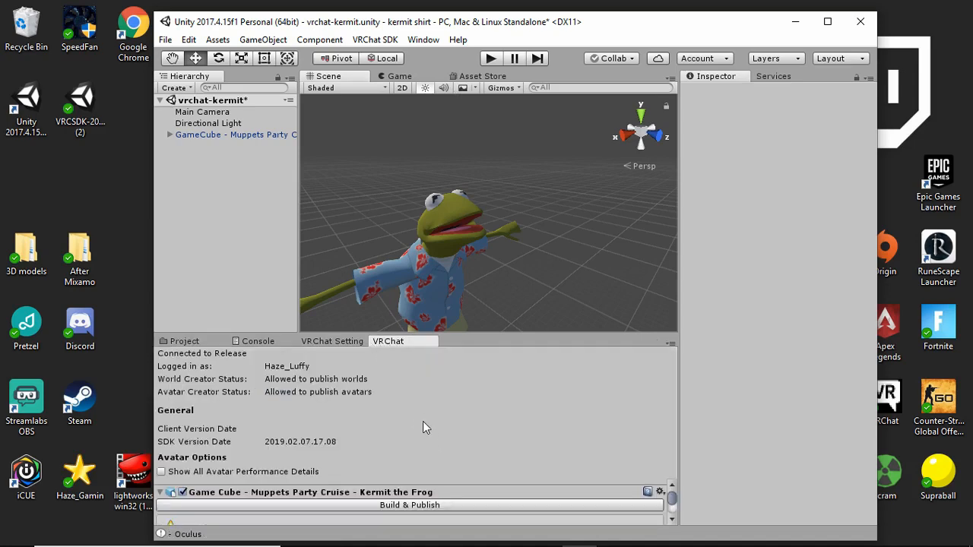
{"action": "scroll", "coordinate": [548, 480], "scroll_direction": "down", "scroll_amount": 3}
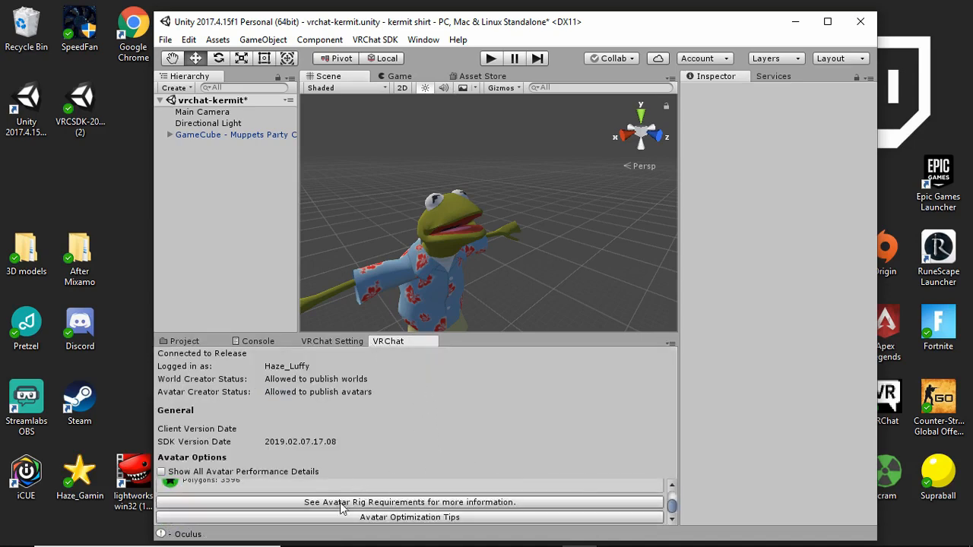
{"action": "scroll", "coordinate": [341, 508], "scroll_direction": "up", "scroll_amount": 5}
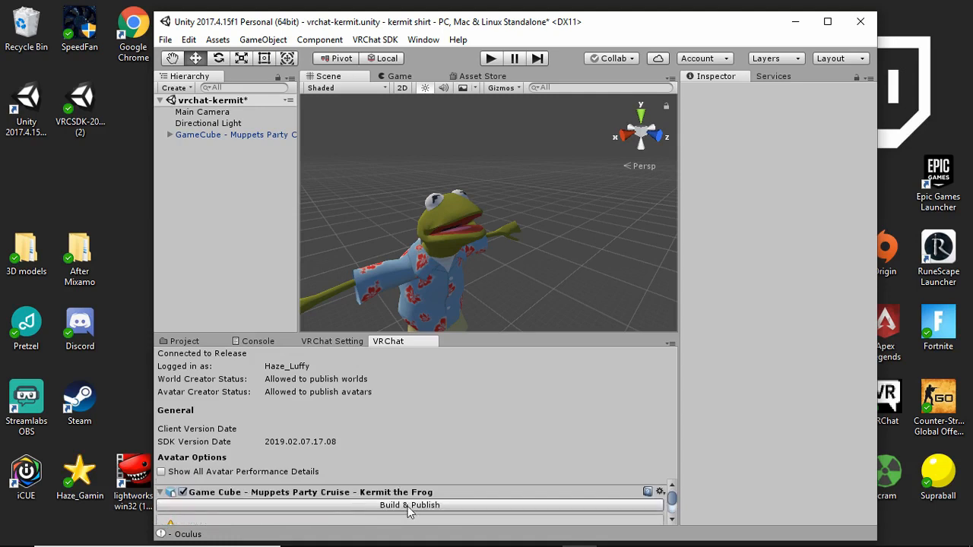
{"action": "left_click", "coordinate": [405, 506]}
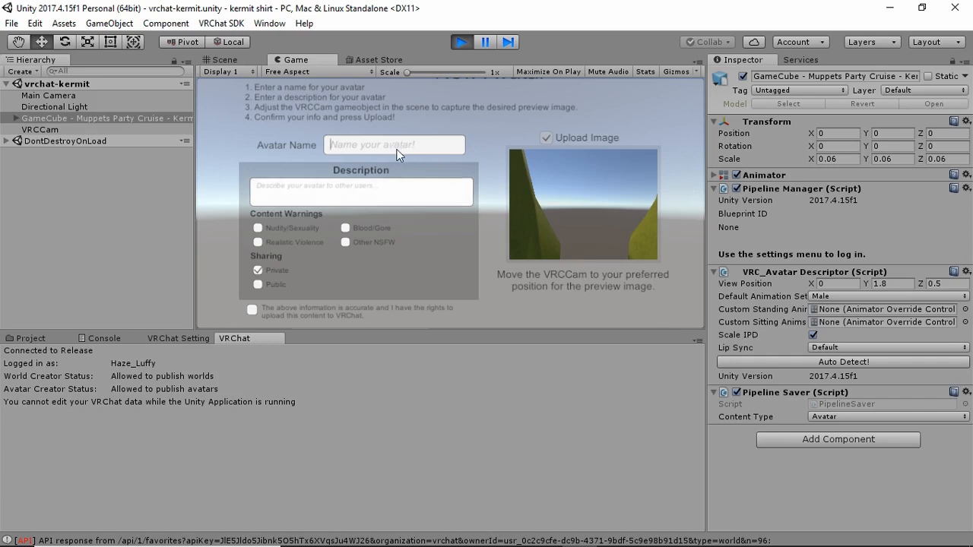
- Name the new avatar Kermit Shirt, confirm the content rights statement and upload it to VRChat
{"action": "type", "text": "Kermit Shirt"}
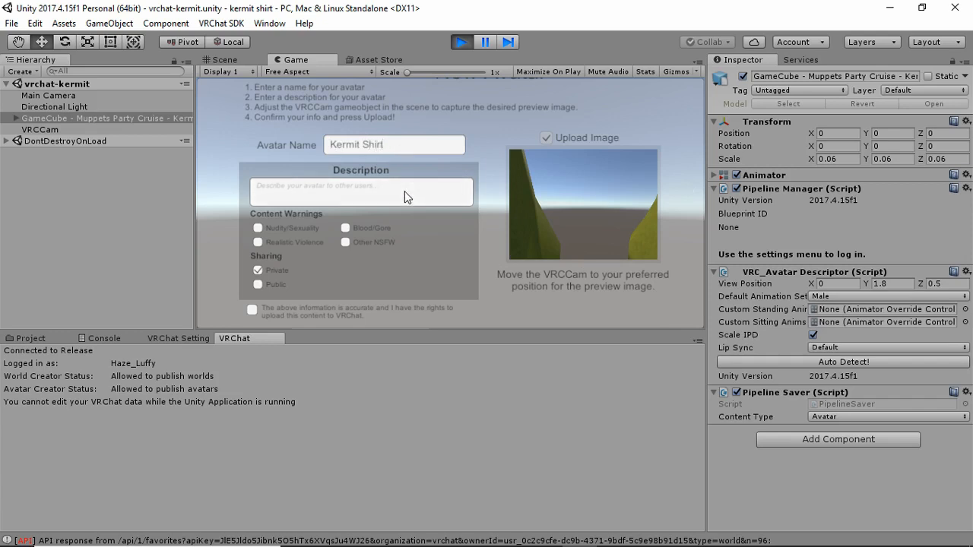
{"action": "left_click", "coordinate": [399, 203]}
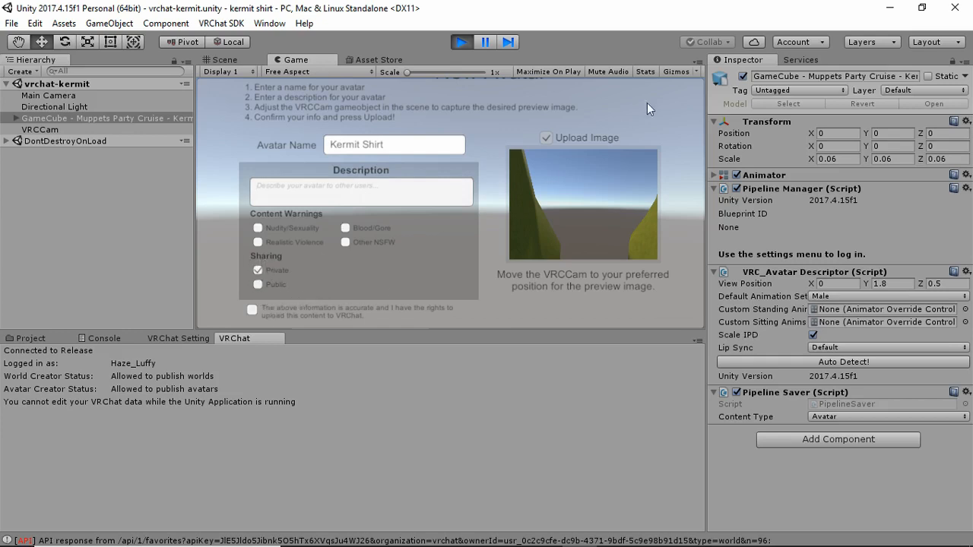
{"action": "left_click_drag", "start_coordinate": [501, 335], "coordinate": [486, 466]}
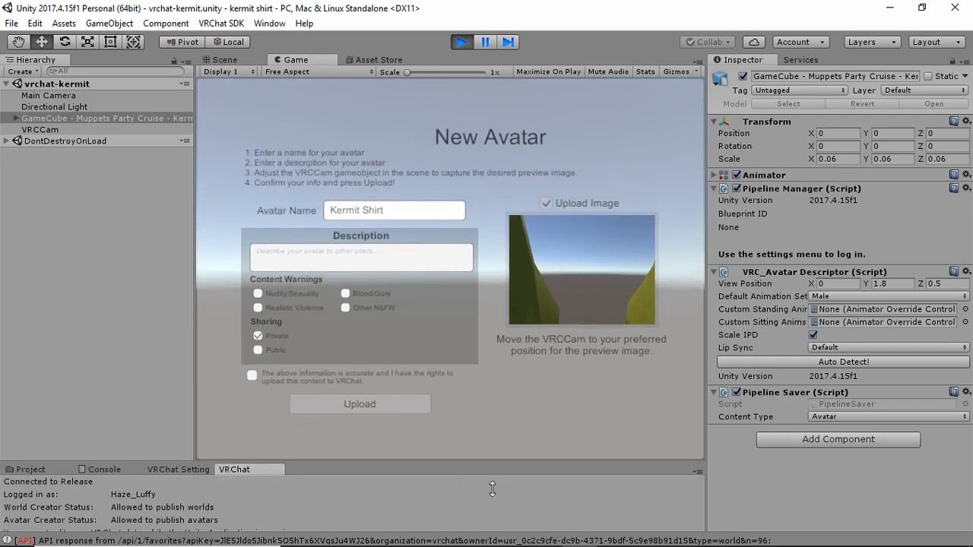
{"action": "left_click", "coordinate": [252, 375]}
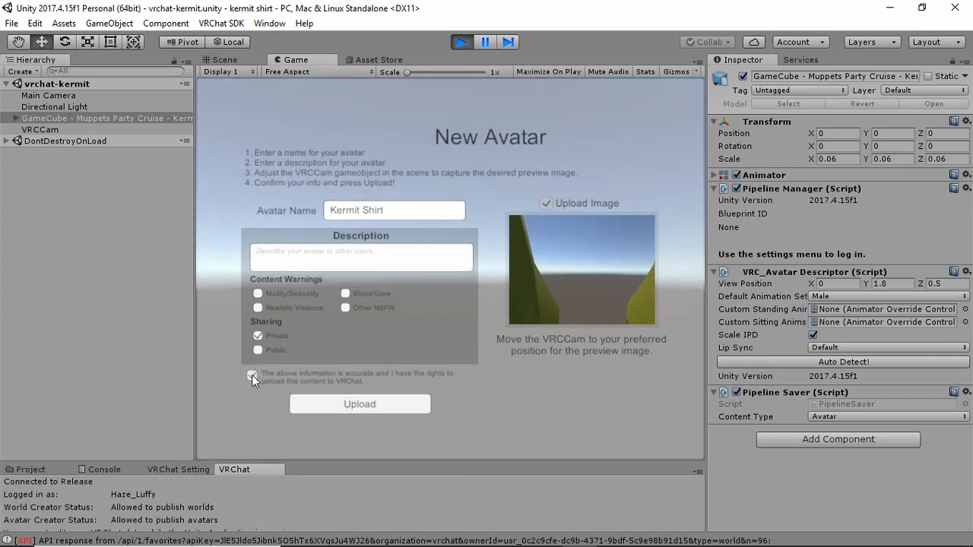
{"action": "left_click", "coordinate": [345, 406]}
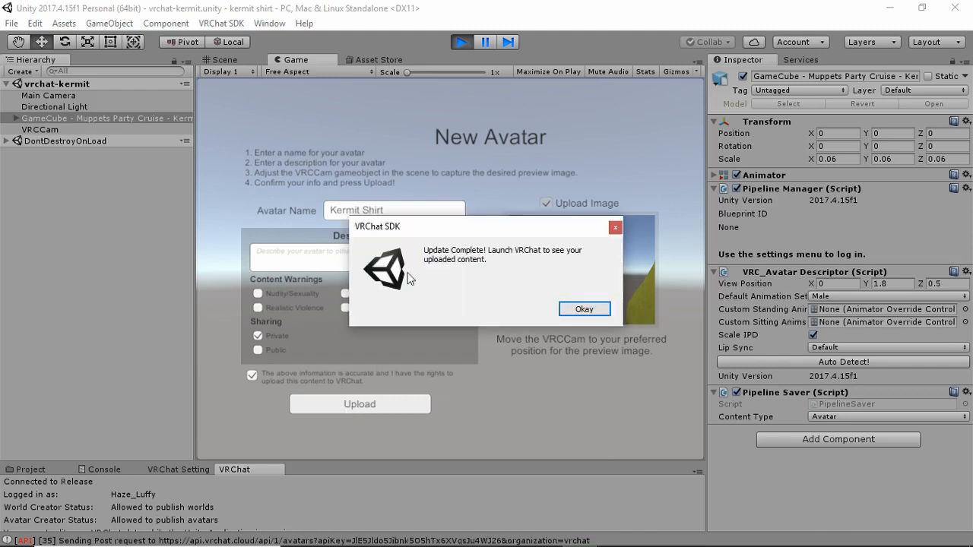
{"action": "left_click", "coordinate": [584, 309]}
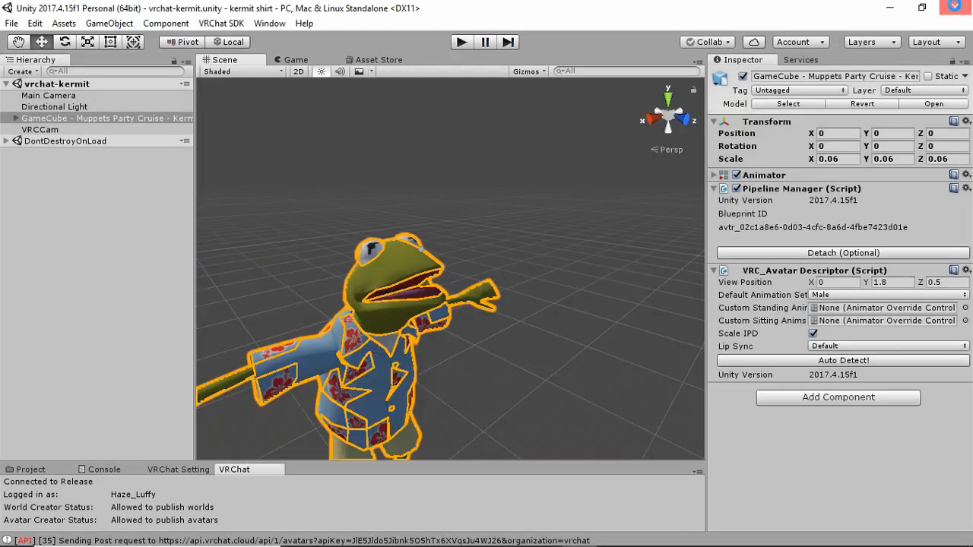
- Close Unity and launch VRChat from the desktop
{"action": "left_click", "coordinate": [957, 9]}
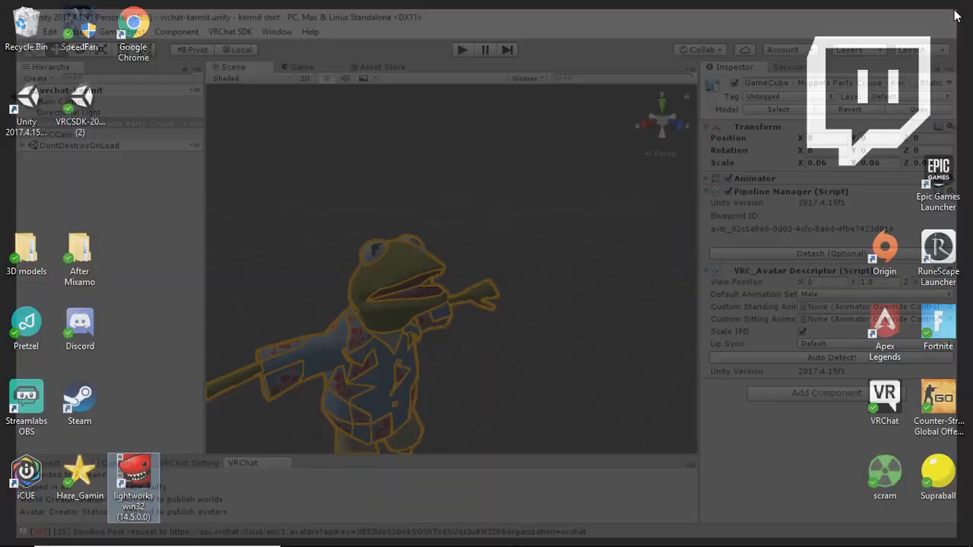
{"action": "double_click", "coordinate": [871, 393]}
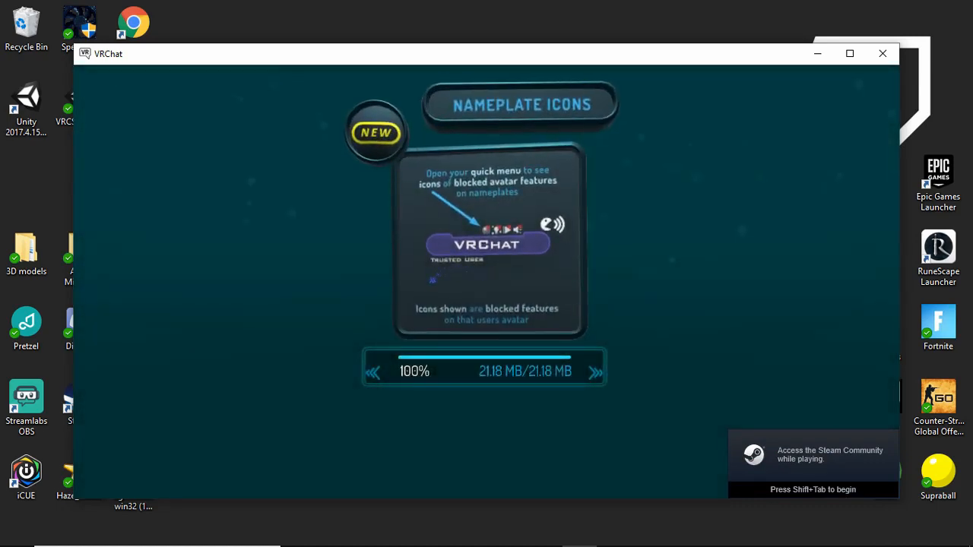
{"action": "left_click", "coordinate": [489, 372]}
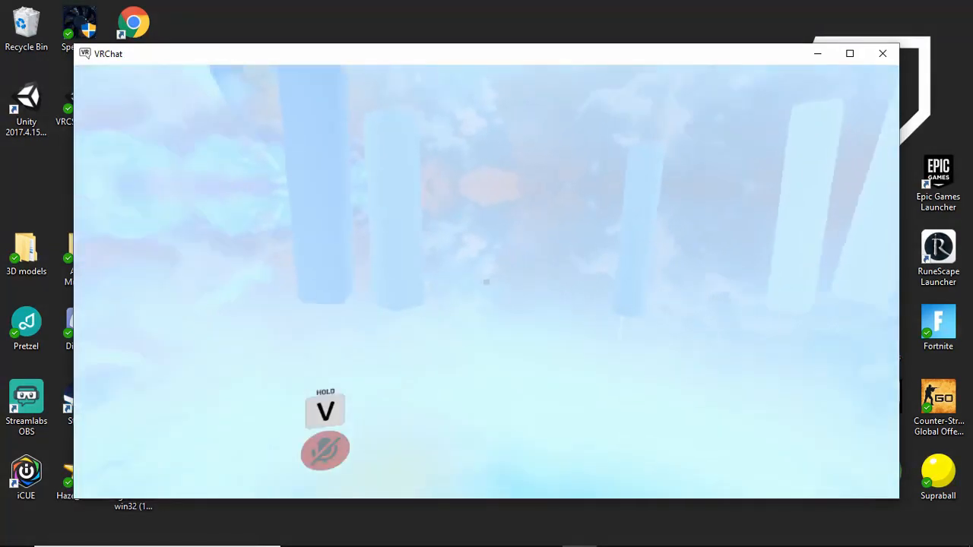
- Go to the mirror in the VRChat home world and change the avatar to Kermit Shirt from the Personal avatars
{"action": "key", "text": "w"}
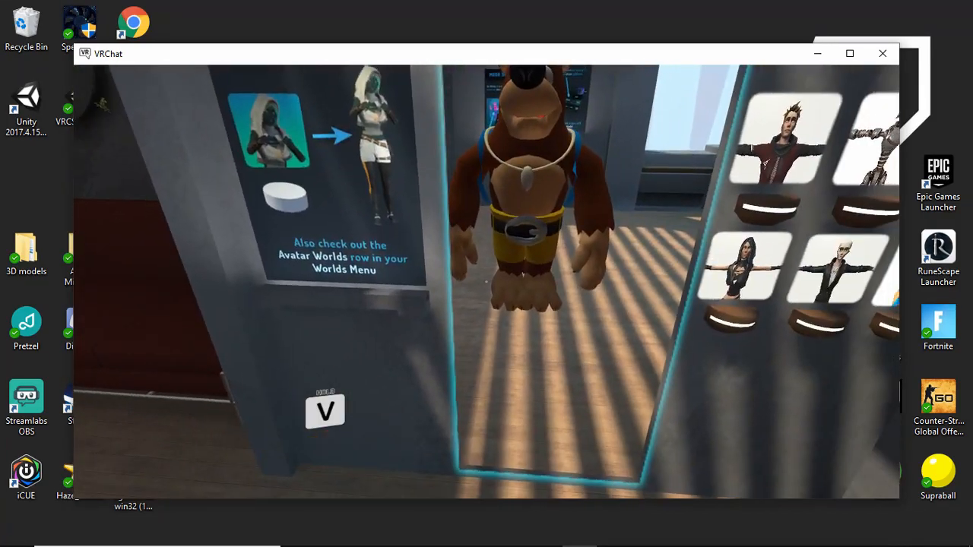
{"action": "key", "text": "s"}
{"action": "key", "text": "s"}
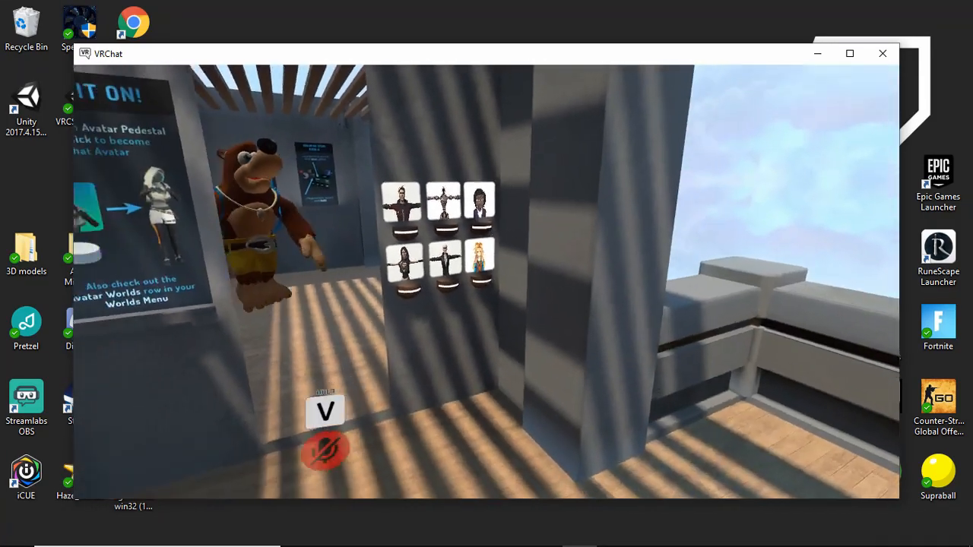
{"action": "key", "text": "Escape"}
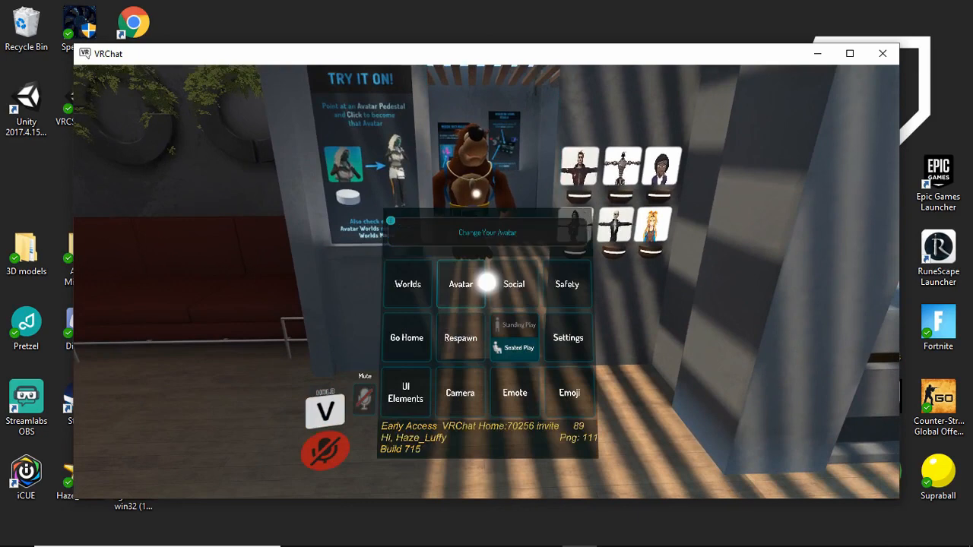
{"action": "left_click", "coordinate": [479, 270]}
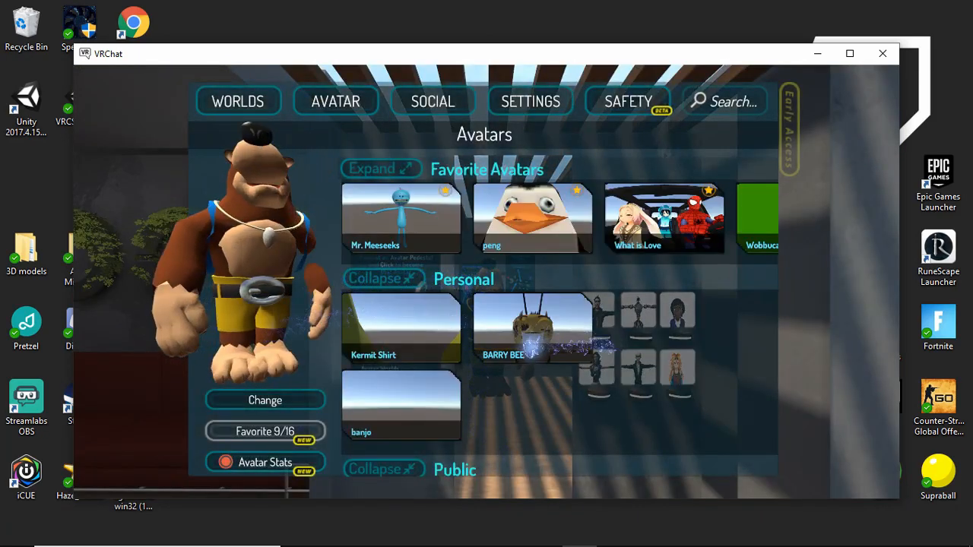
{"action": "left_click", "coordinate": [377, 323]}
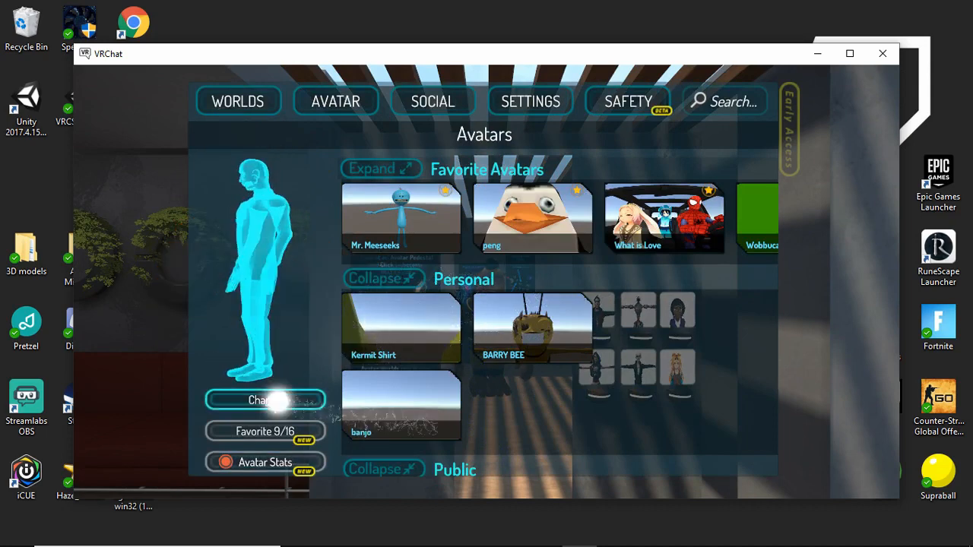
{"action": "left_click", "coordinate": [282, 400]}
- Walk back and forth in front of the mirror to examine how the Kermit avatar looks and moves
{"action": "key", "text": "w"}
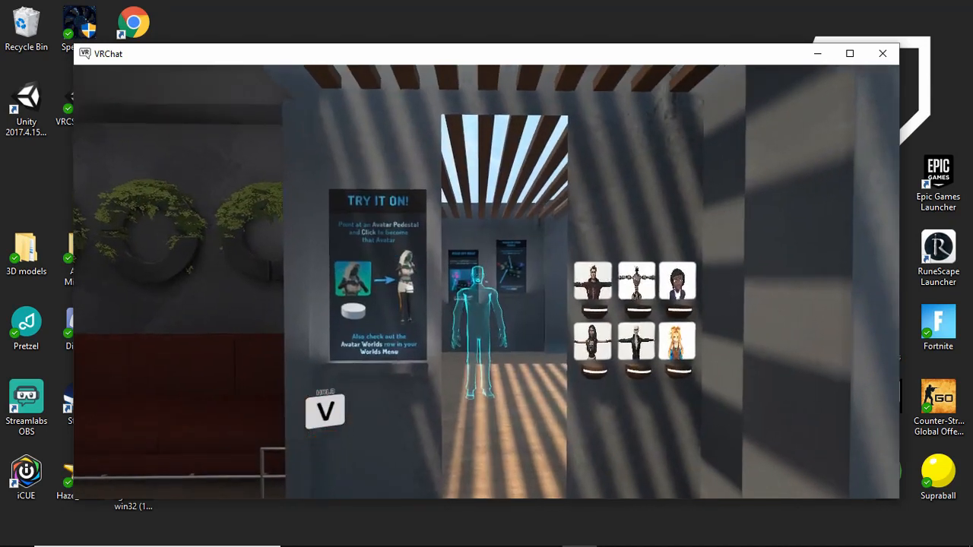
{"action": "key", "text": "s"}
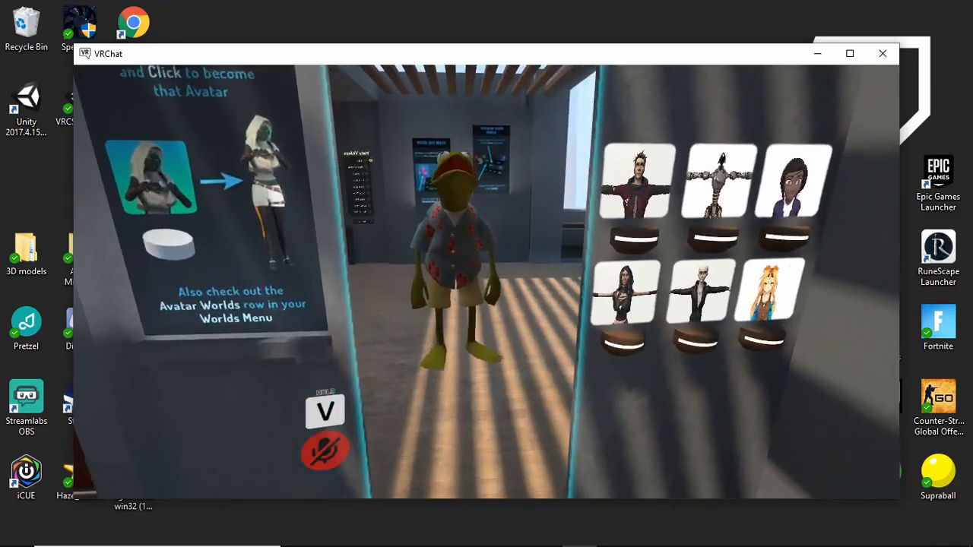
{"action": "key", "text": "w"}
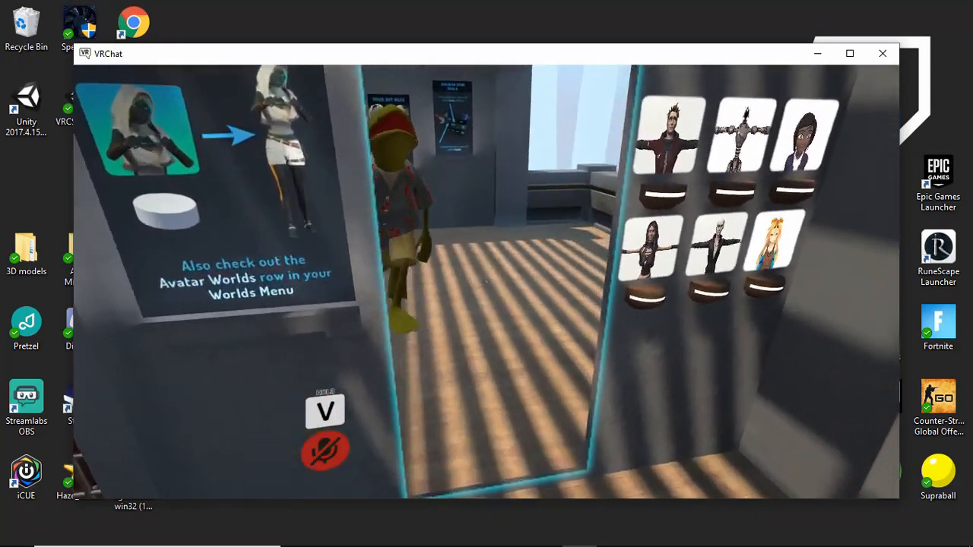
{"action": "key", "text": "s"}
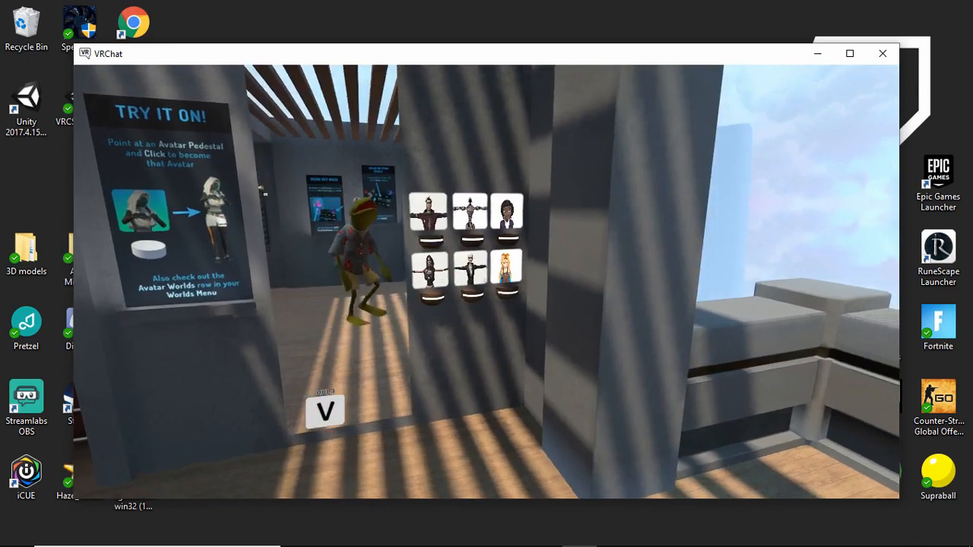
- Try the Die emote on the Kermit avatar in front of the mirror and close the emote choices
{"action": "key", "text": "Escape"}
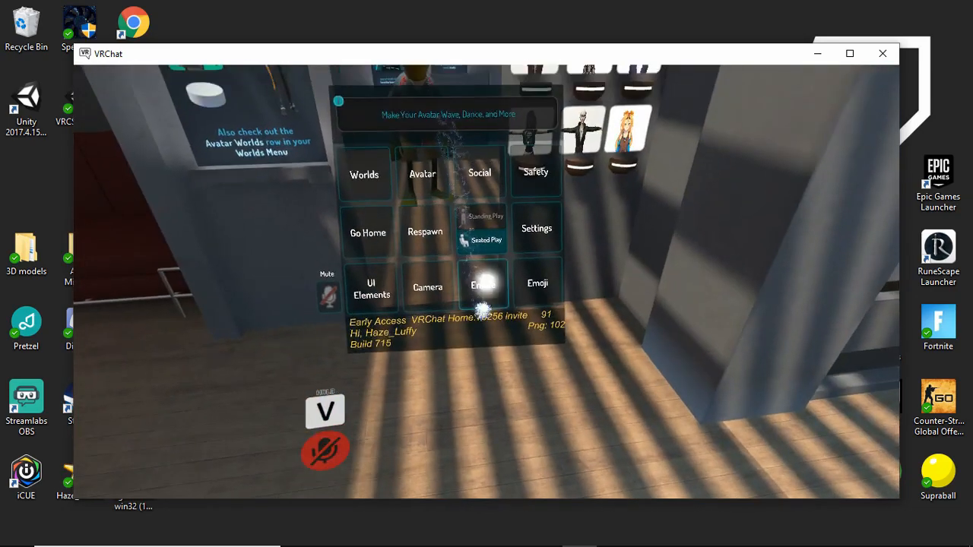
{"action": "left_click", "coordinate": [487, 274]}
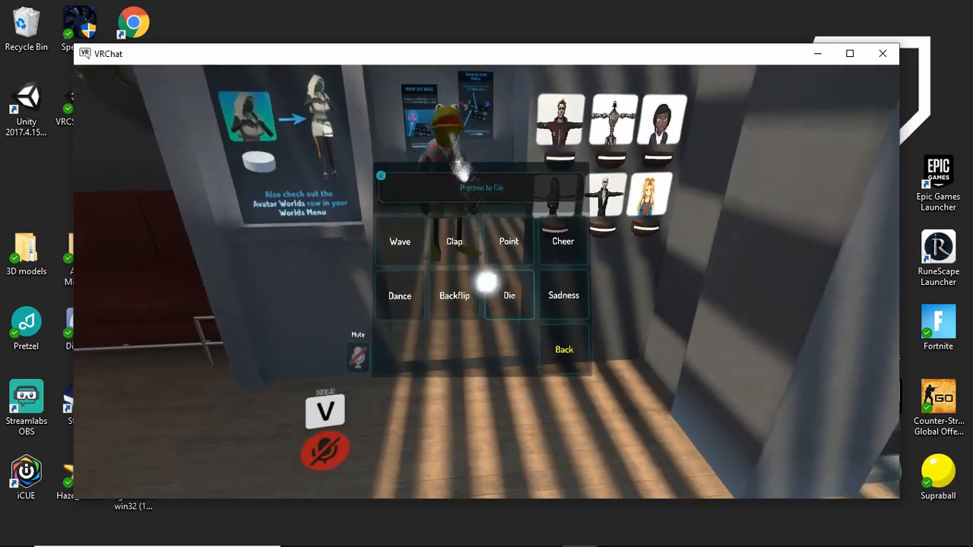
{"action": "left_click", "coordinate": [486, 283]}
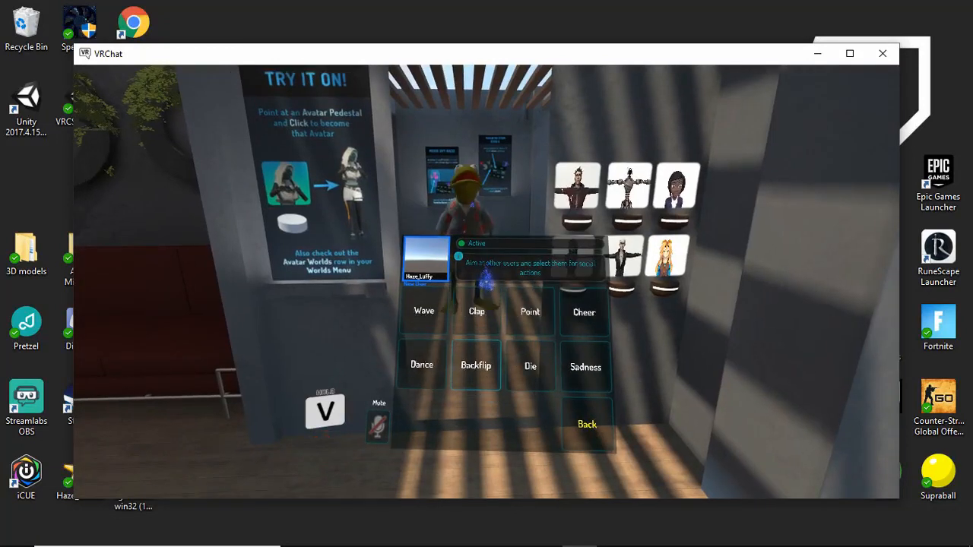
{"action": "key", "text": "Escape"}
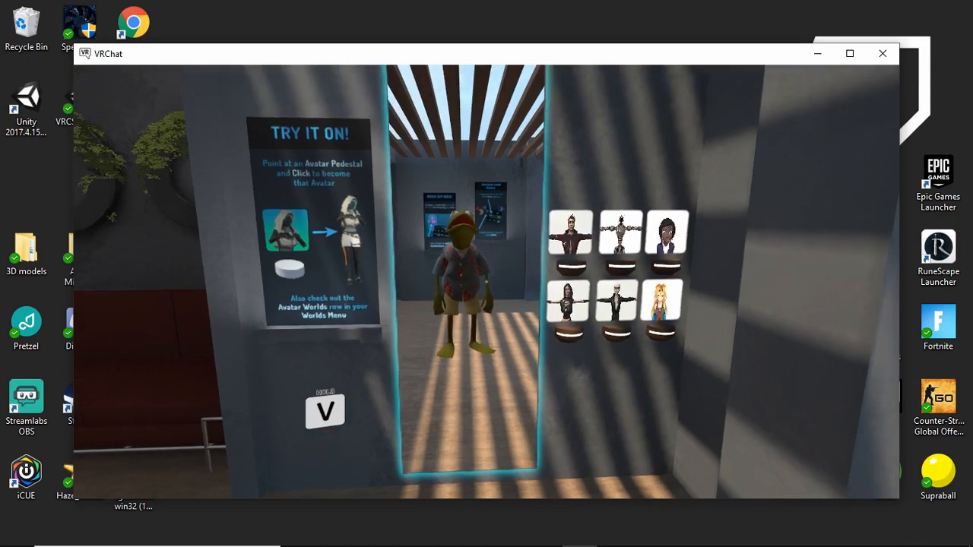
- Review the Kermit avatar among the available avatars and switch to Streamlabs OBS
{"action": "key", "text": "Escape"}
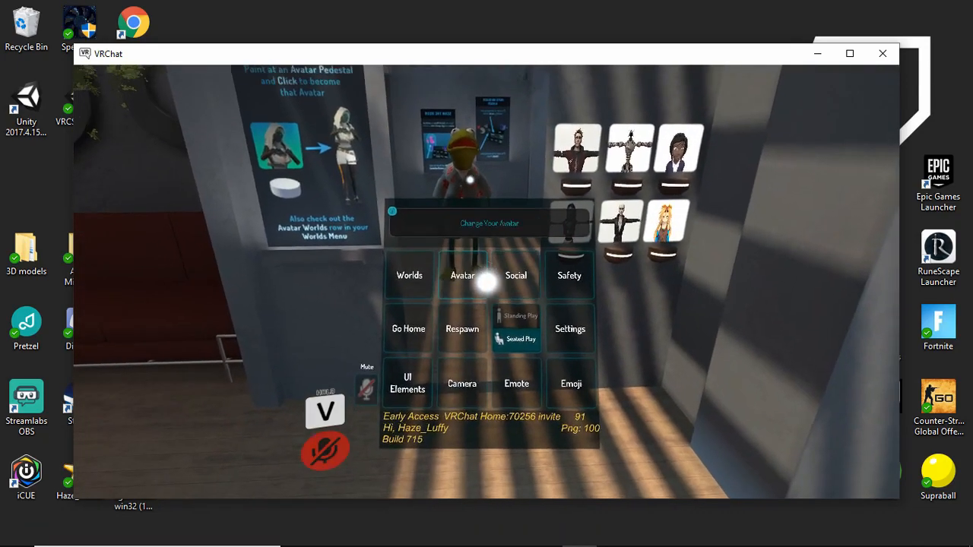
{"action": "left_click", "coordinate": [487, 282]}
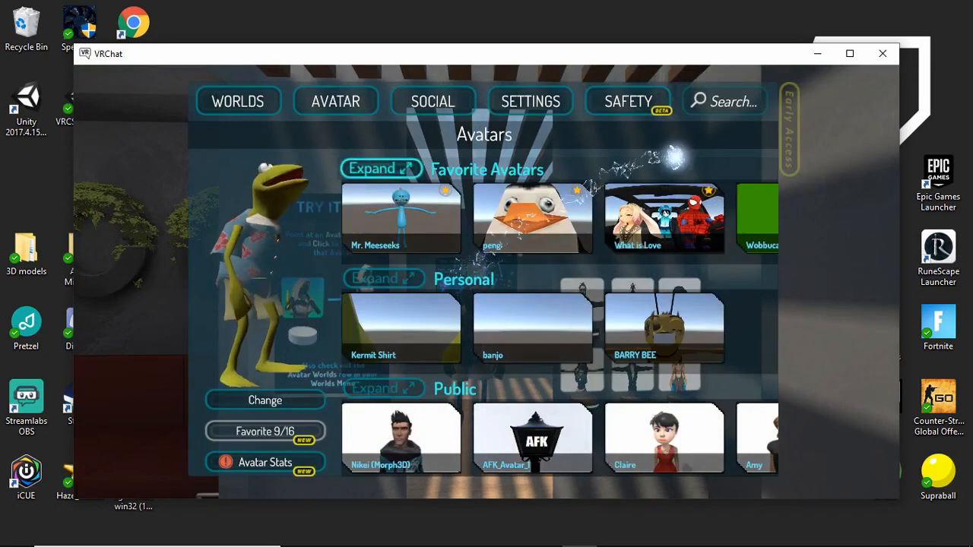
{"action": "mouse_move", "coordinate": [572, 540]}
{"action": "left_click", "coordinate": [509, 533]}
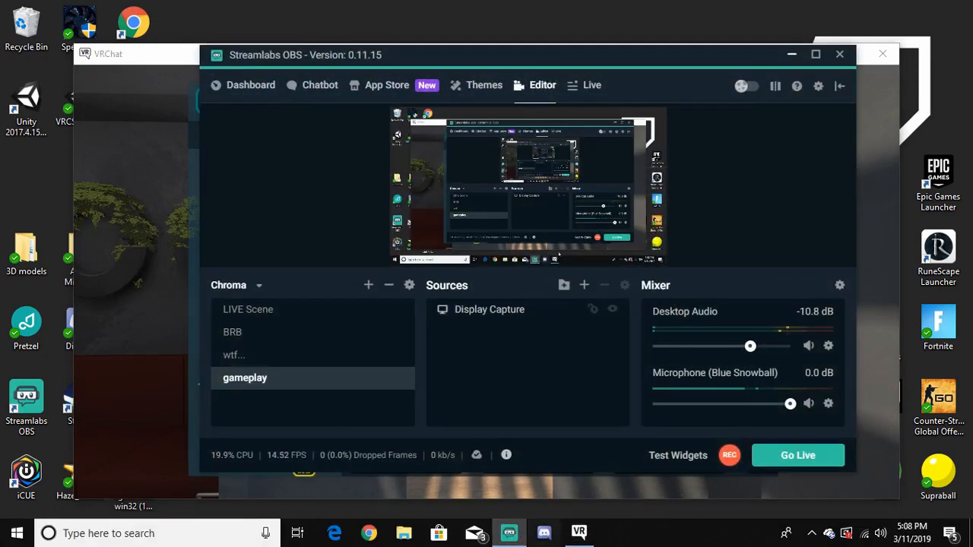